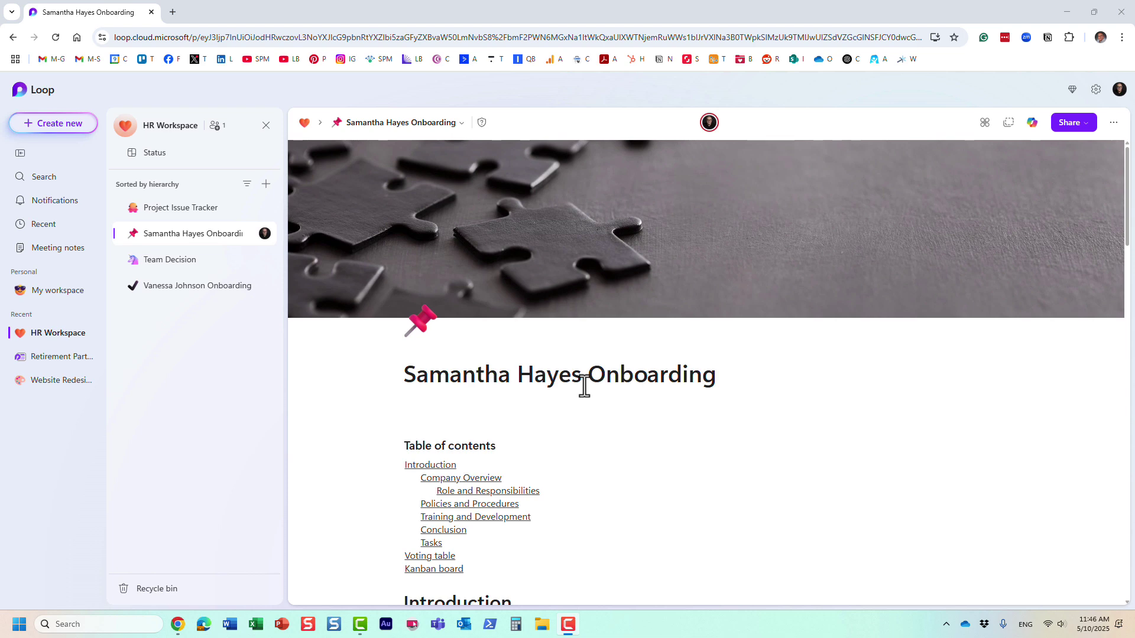
# Step: Scroll through the onboarding page to review its content
pyautogui.scroll(-5, 584, 387)
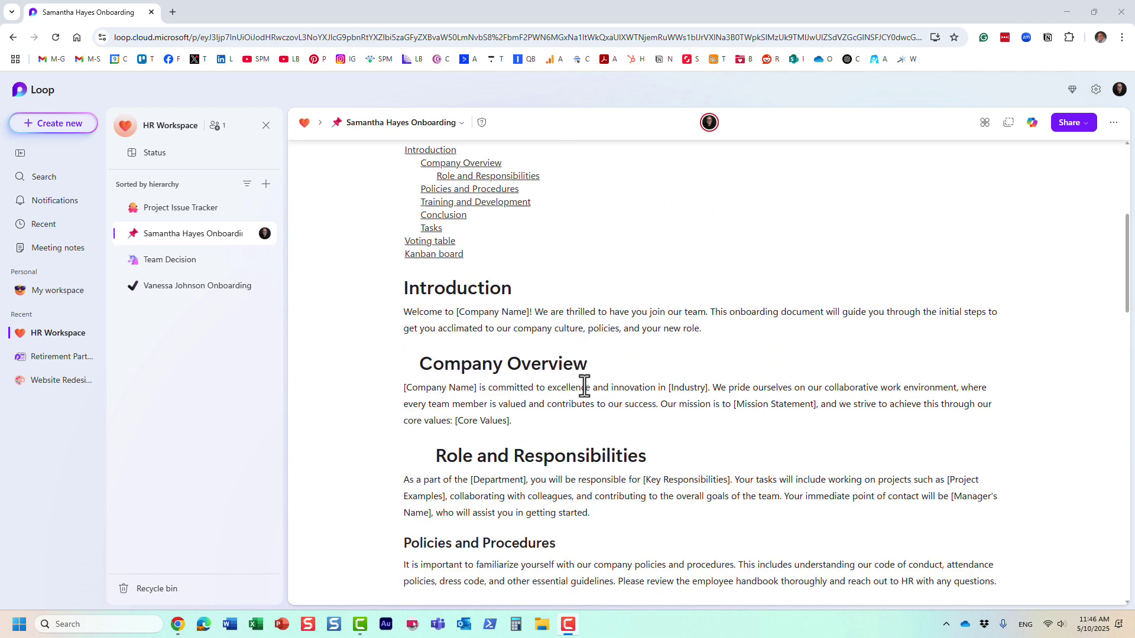
pyautogui.scroll(-6, 584, 387)
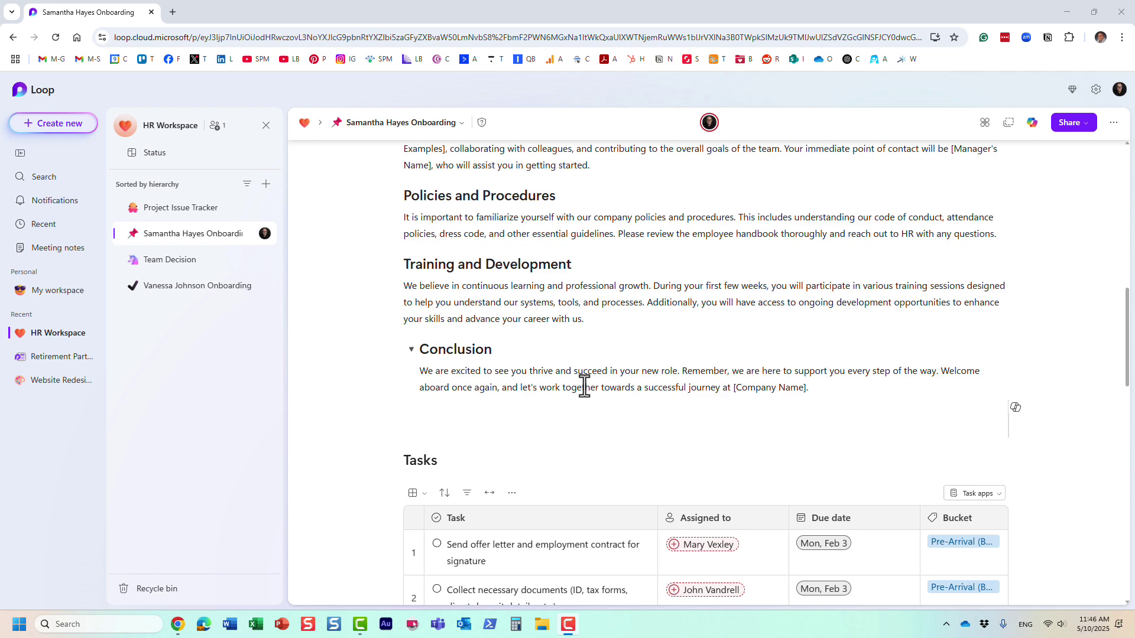
pyautogui.scroll(-4, 583, 387)
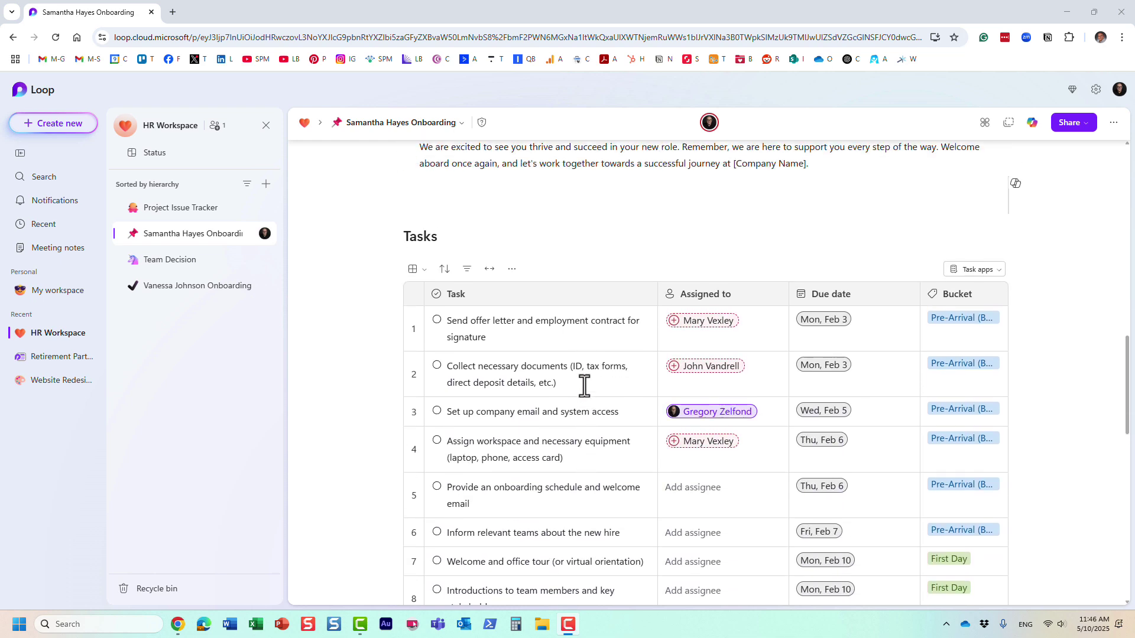
pyautogui.scroll(9, 584, 387)
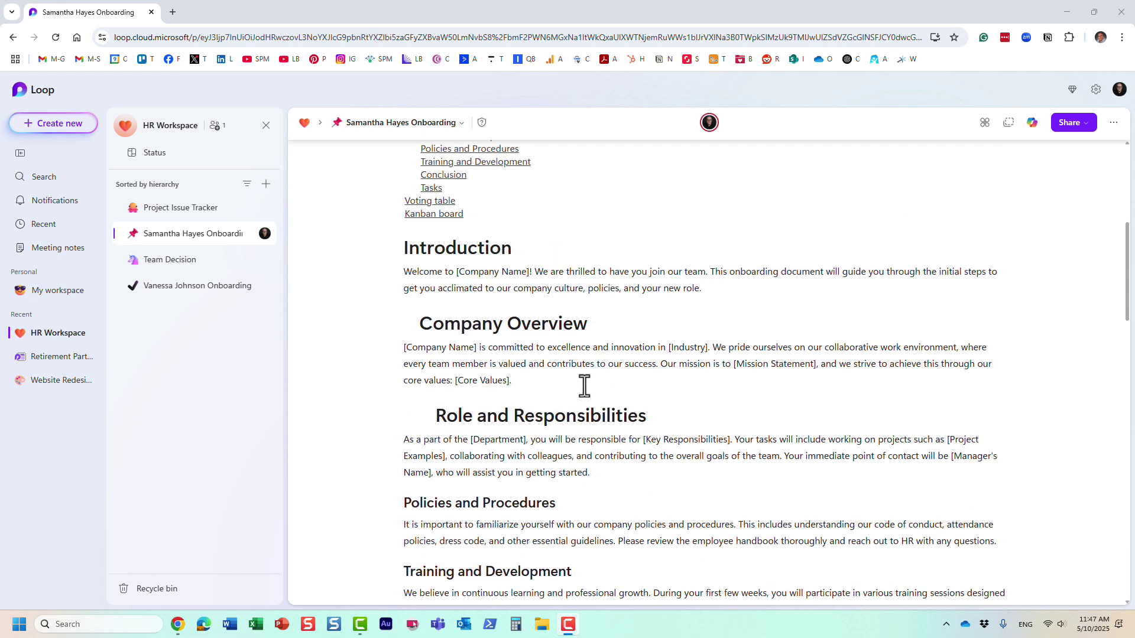
pyautogui.scroll(6, 584, 387)
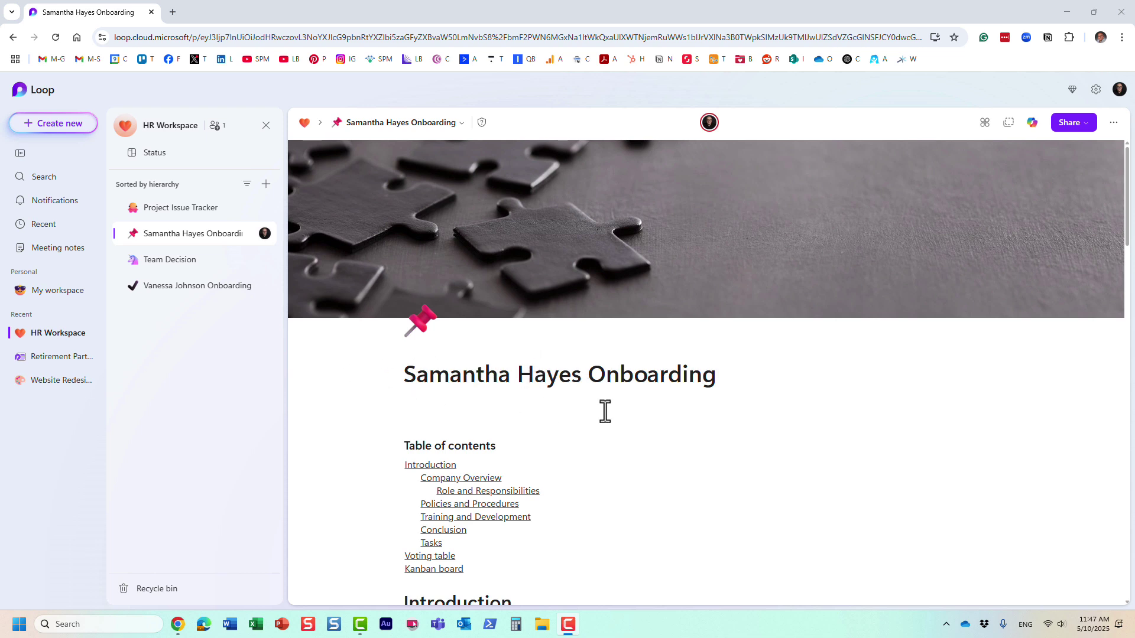
pyautogui.scroll(-3, 610, 413)
pyautogui.scroll(-6, 486, 380)
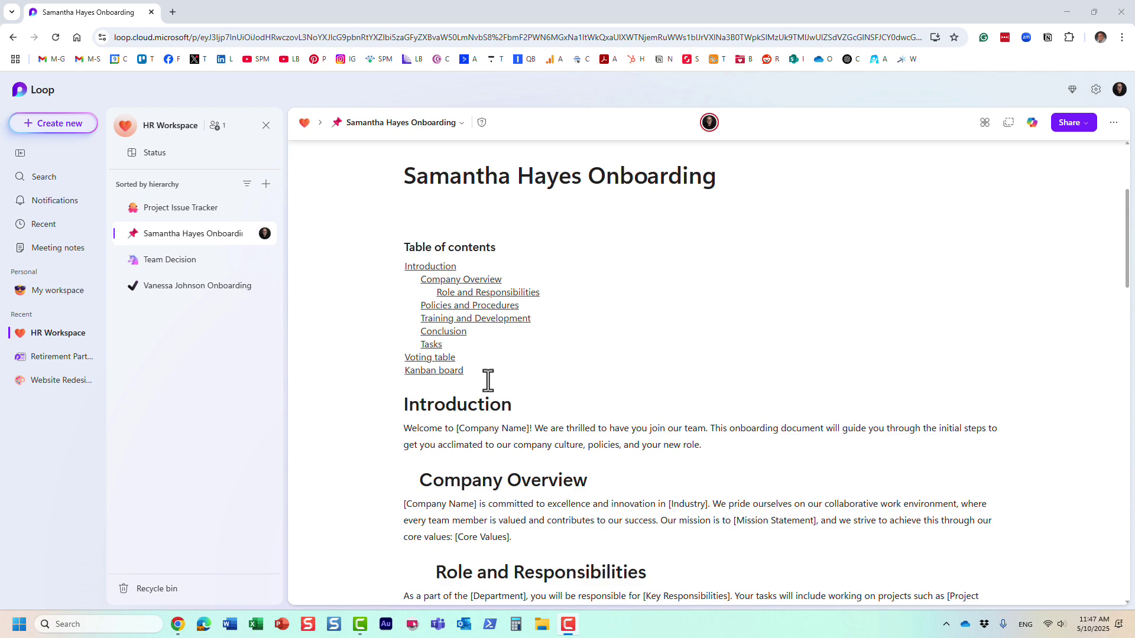
pyautogui.scroll(-5, 487, 378)
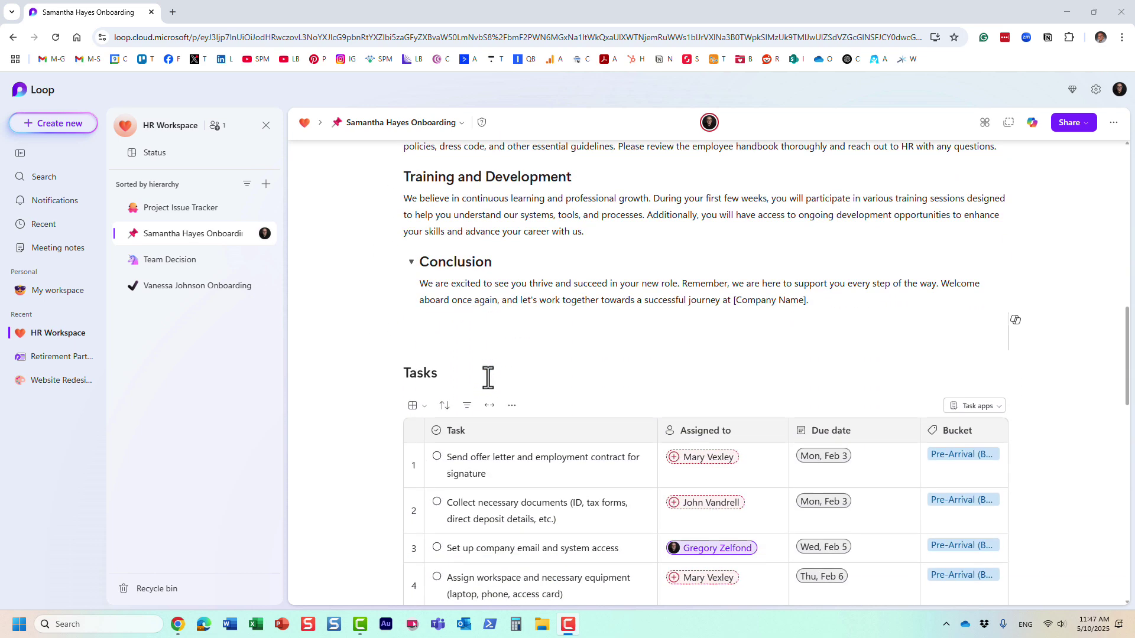
pyautogui.scroll(8, 543, 384)
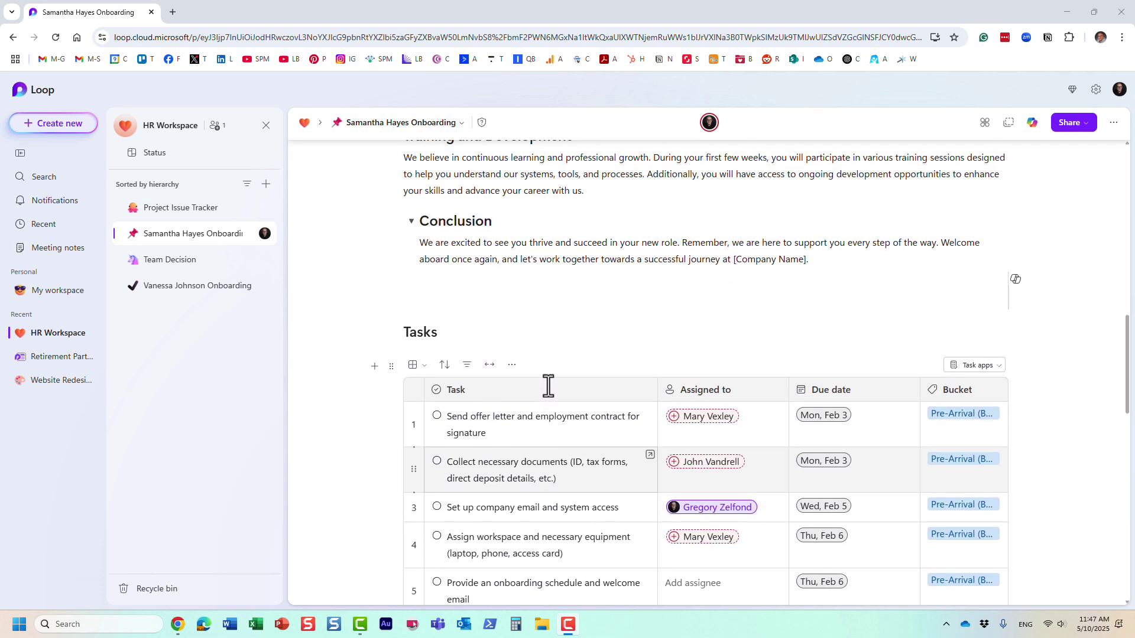
pyautogui.scroll(5, 553, 376)
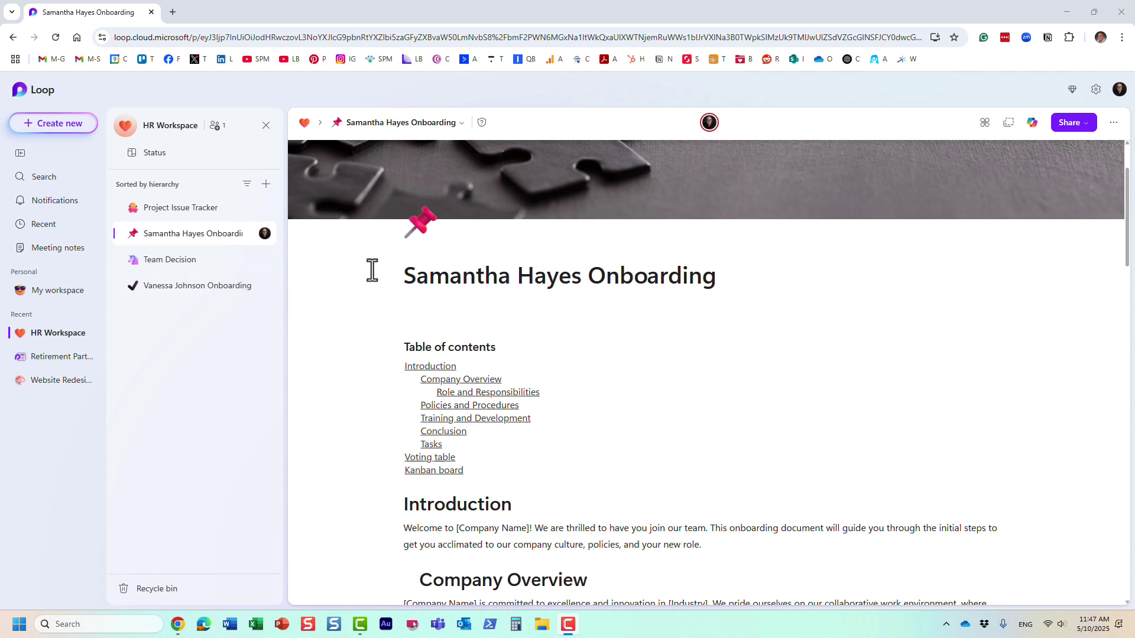
# Step: Save the page as a template titled 'Employee Onboarding' in place of the person's name
pyautogui.moveTo(249, 242)
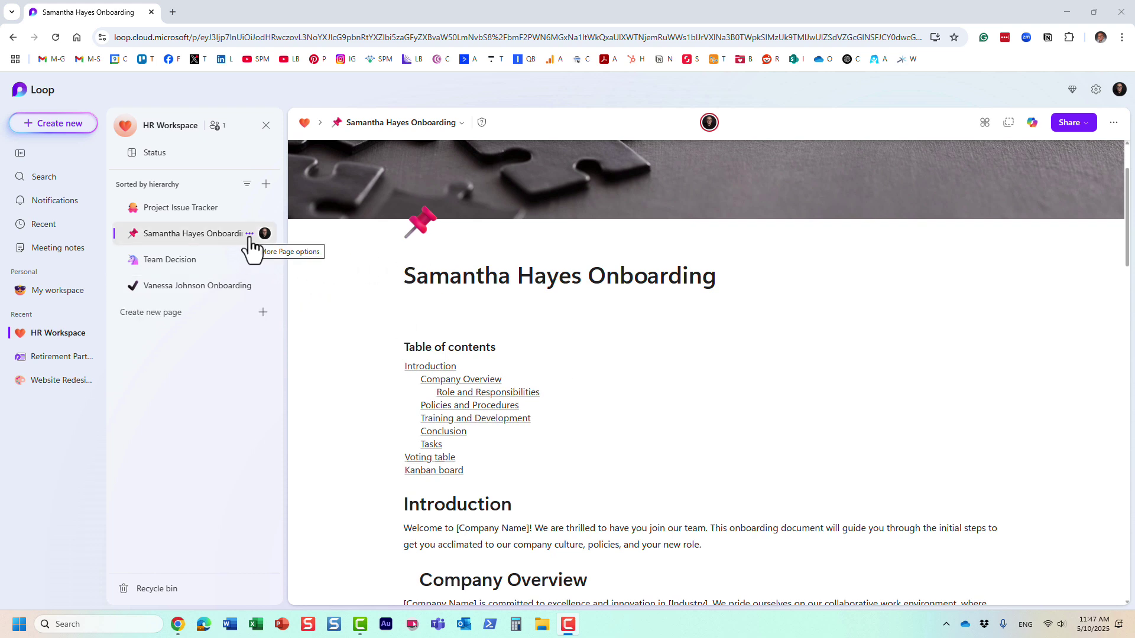
pyautogui.click(250, 235)
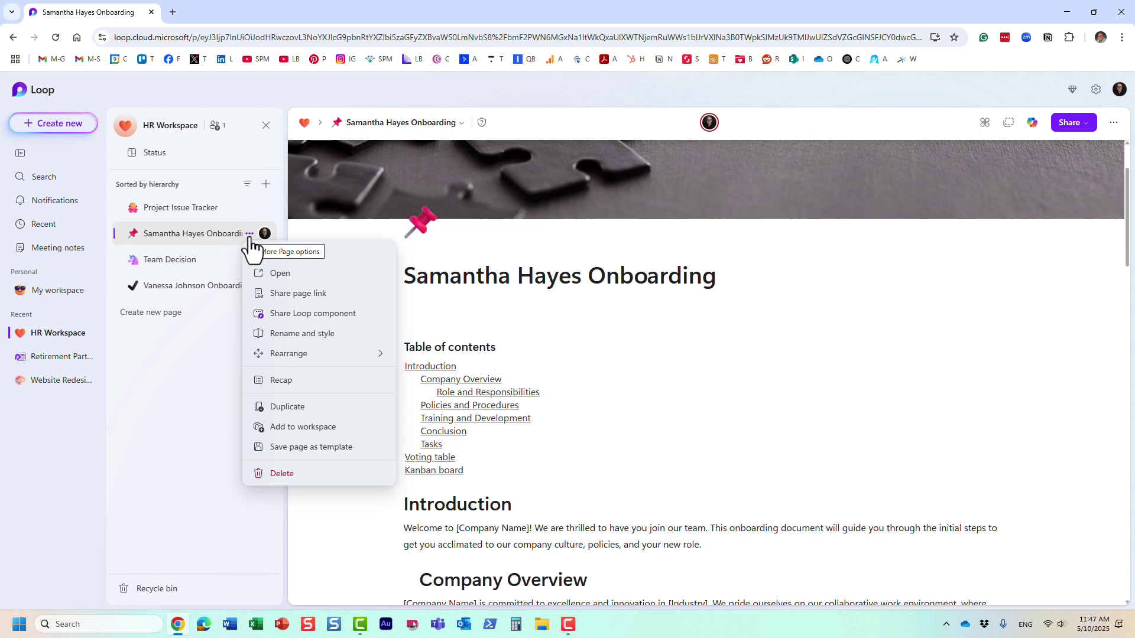
pyautogui.click(364, 453)
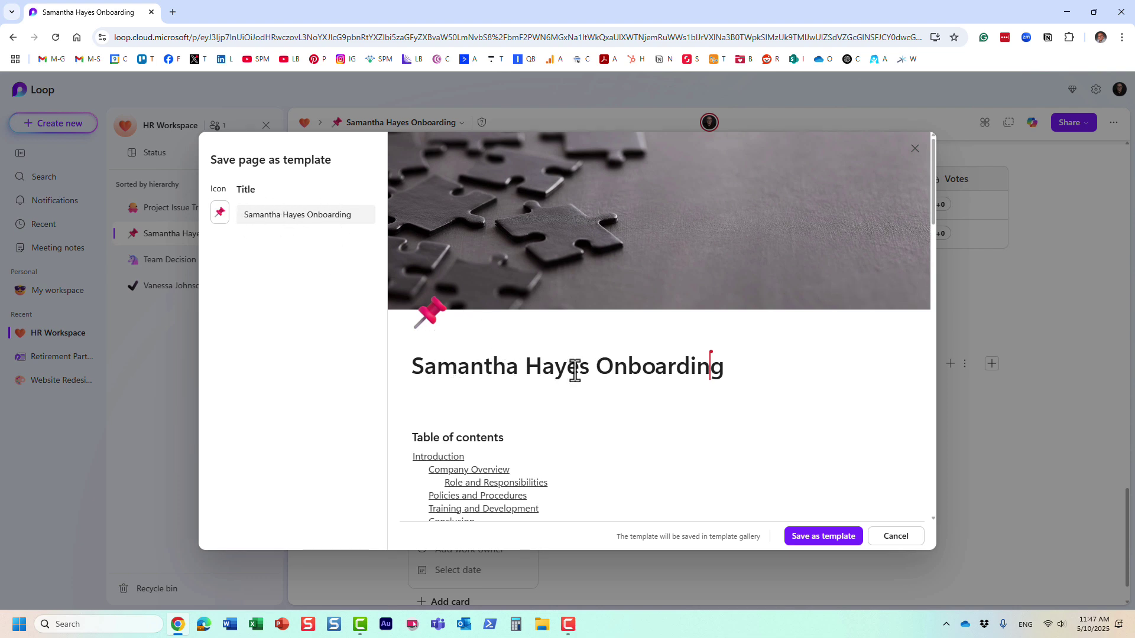
pyautogui.moveTo(539, 367); pyautogui.dragTo(516, 377)
pyautogui.write('Employee')
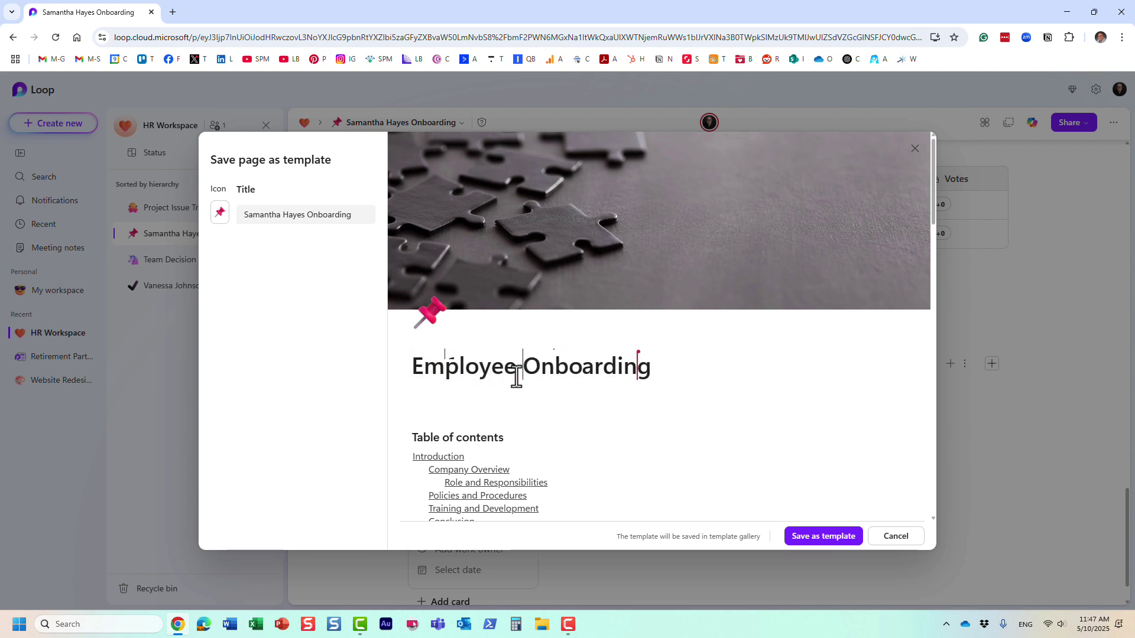
pyautogui.tripleClick(307, 215)
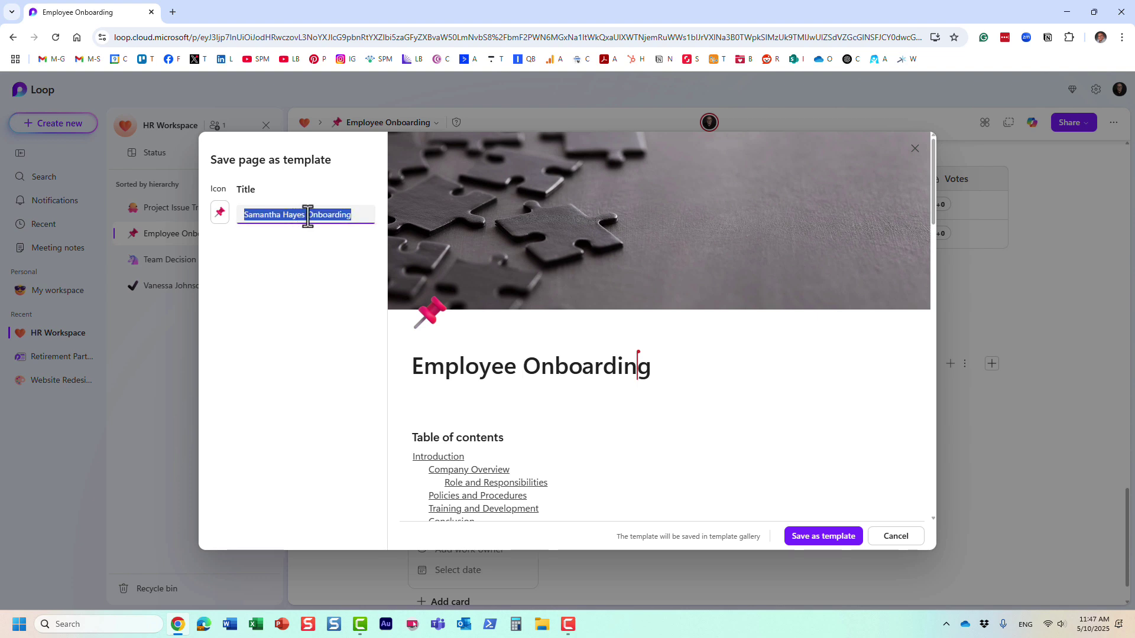
pyautogui.click(305, 217)
pyautogui.hotkey('shift', 'Home')
pyautogui.write('Empl')
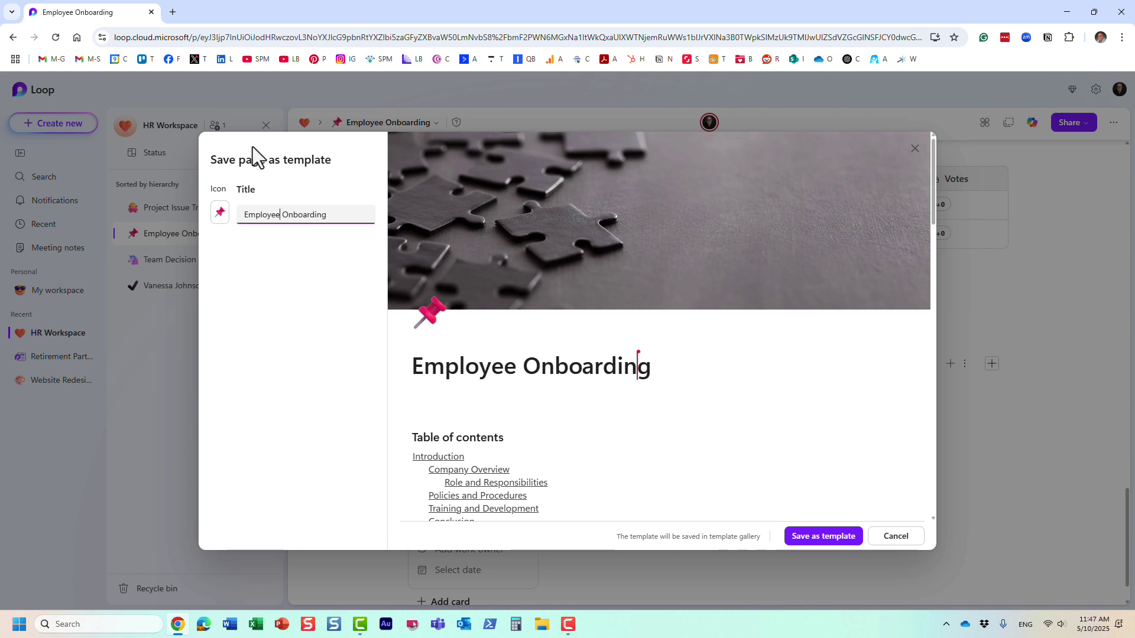
pyautogui.click(807, 537)
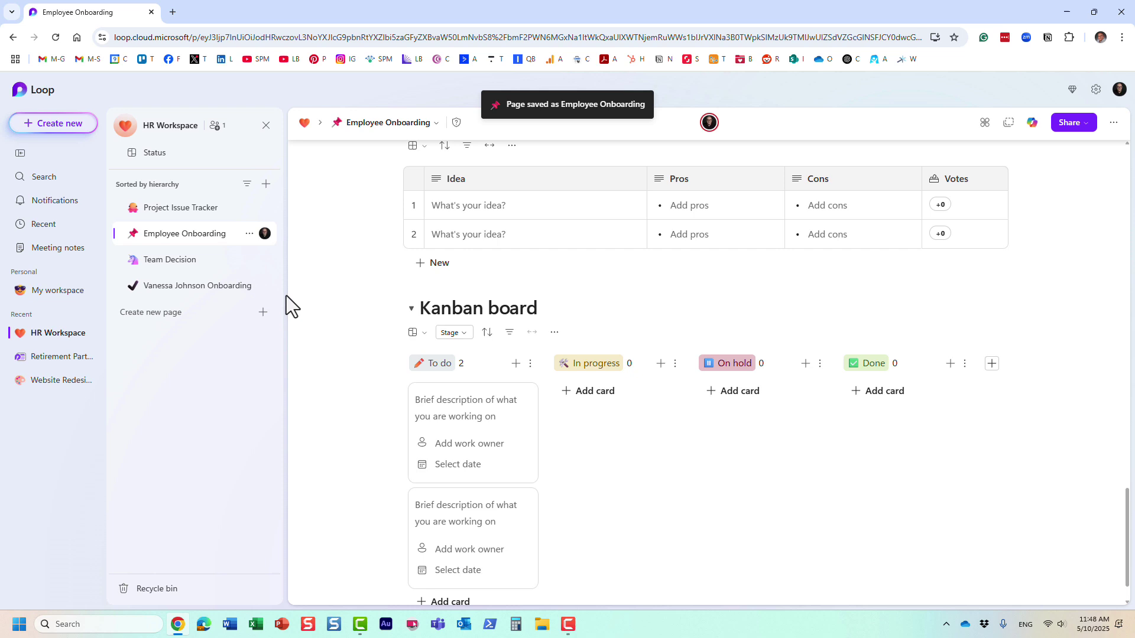
# Step: Add a blank Untitled page to HR Workspace from the sidebar's + menu
pyautogui.click(266, 184)
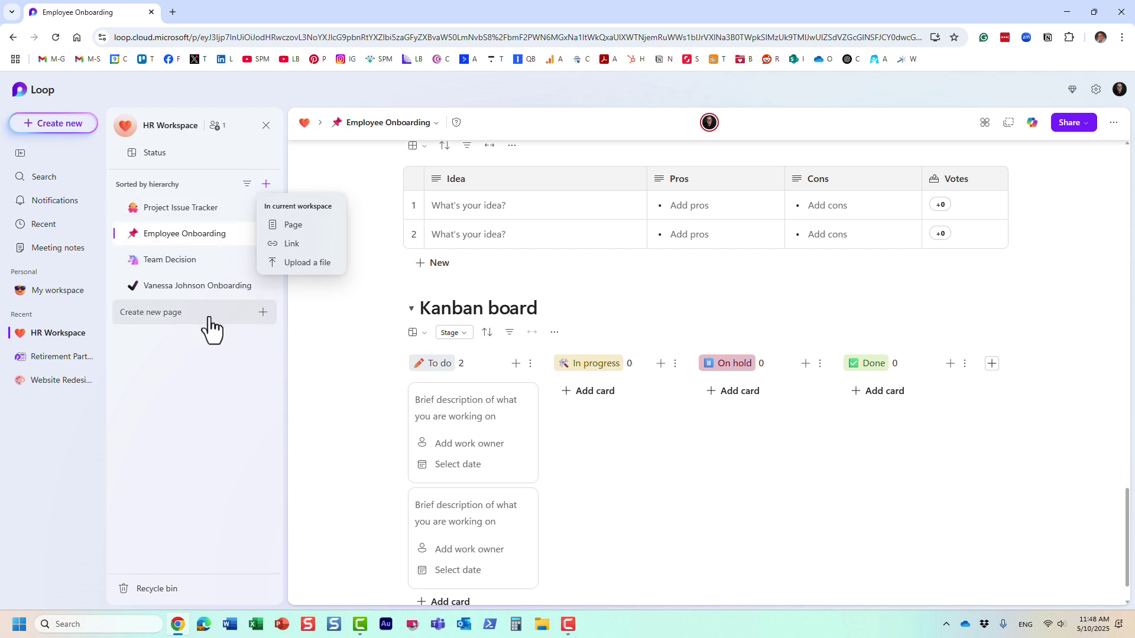
pyautogui.click(210, 319)
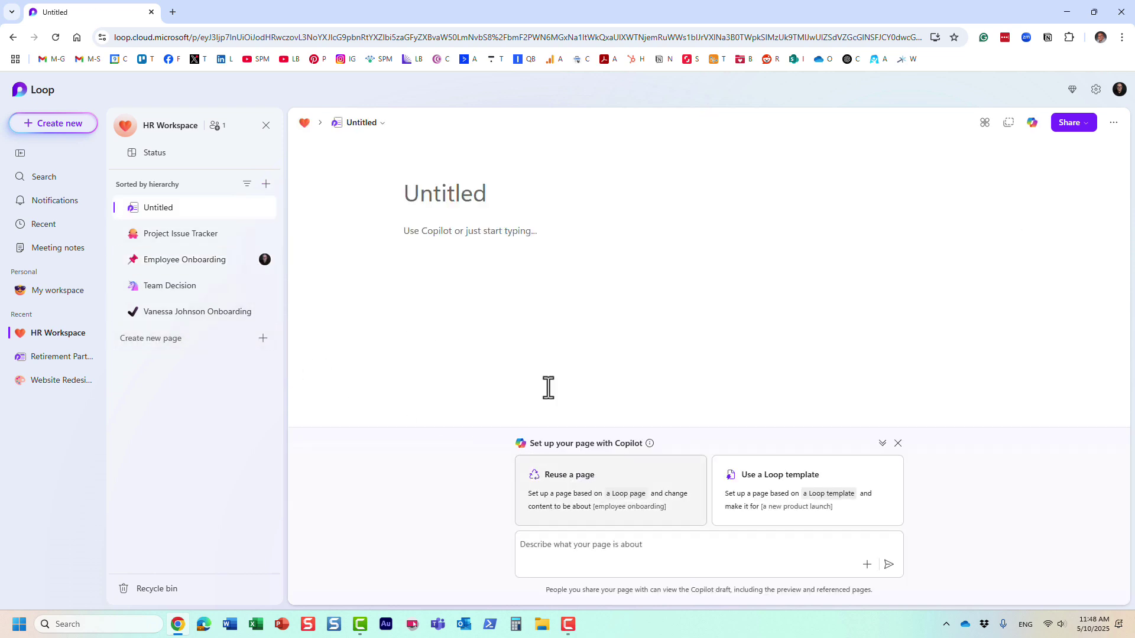
# Step: Browse the Template Gallery, then preview Employee Onboarding under HR Workspace templates
pyautogui.click(766, 496)
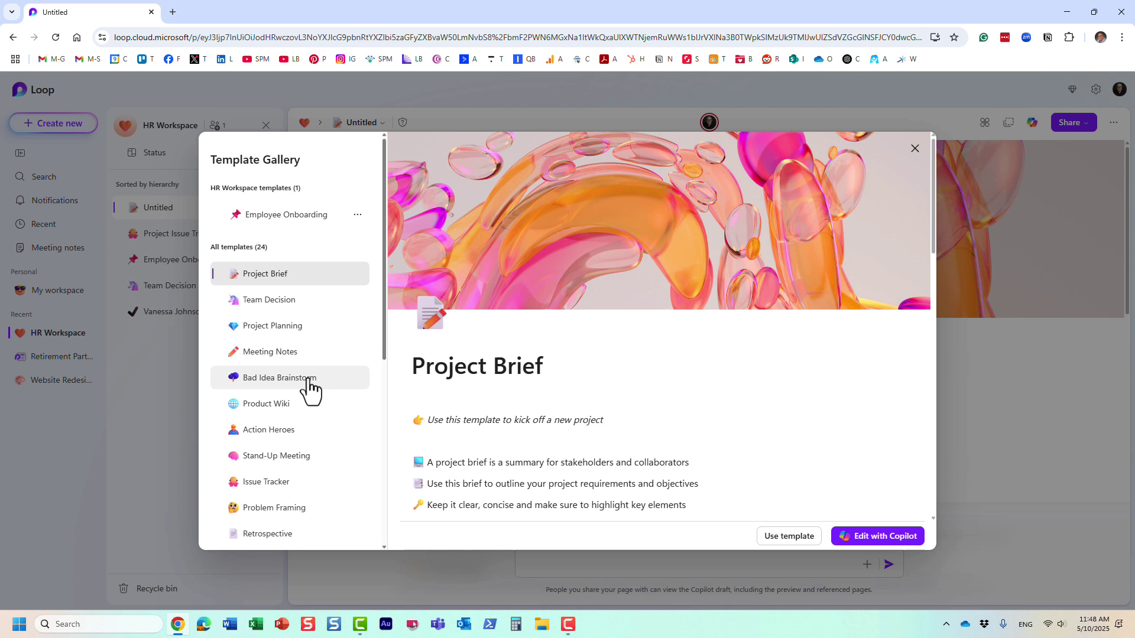
pyautogui.scroll(-1, 309, 388)
pyautogui.scroll(-5, 309, 388)
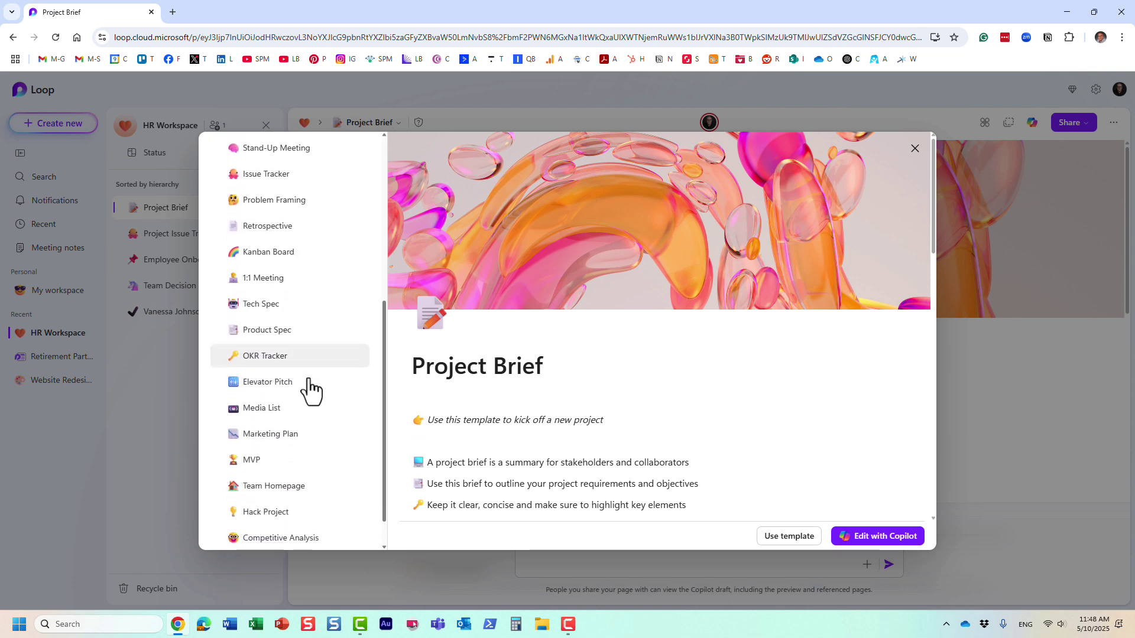
pyautogui.scroll(5, 309, 388)
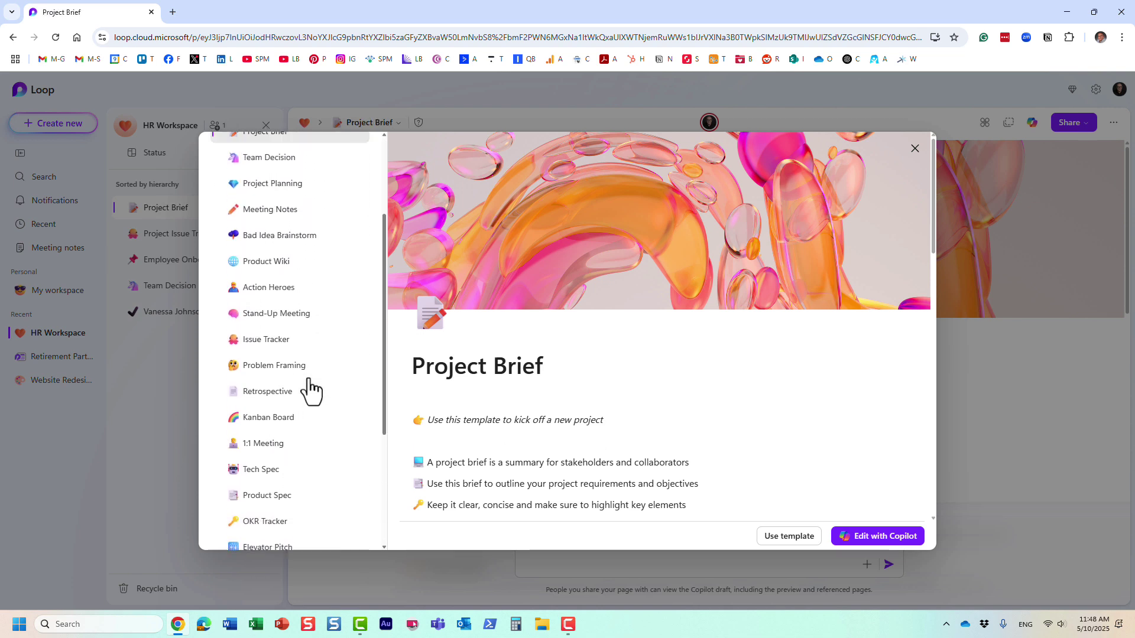
pyautogui.scroll(2, 306, 388)
pyautogui.scroll(-3, 307, 354)
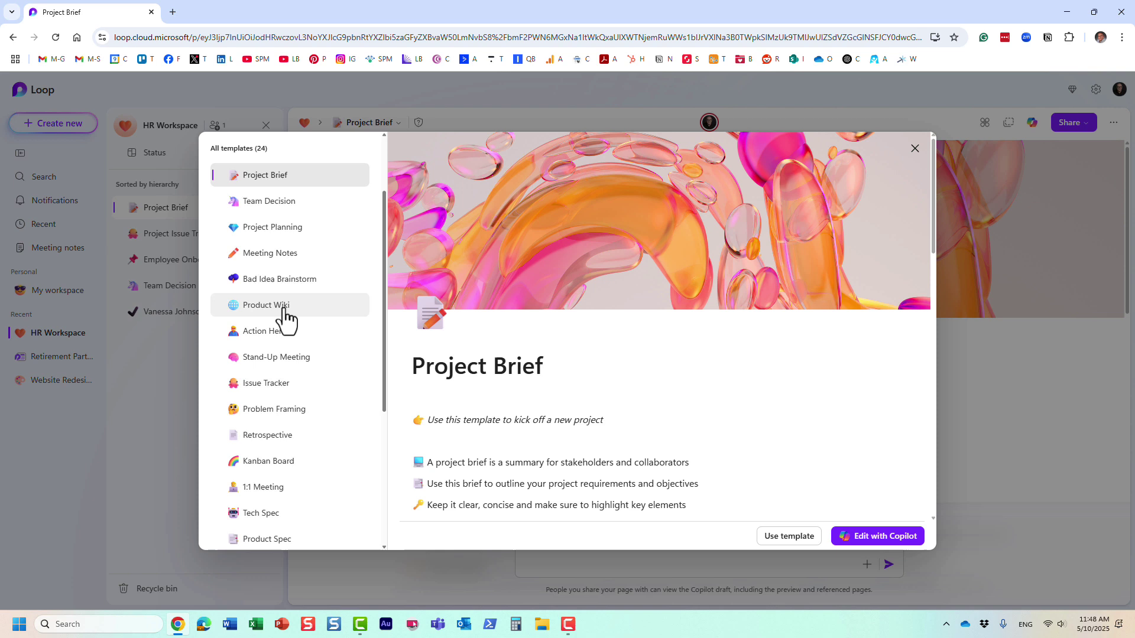
pyautogui.click(284, 316)
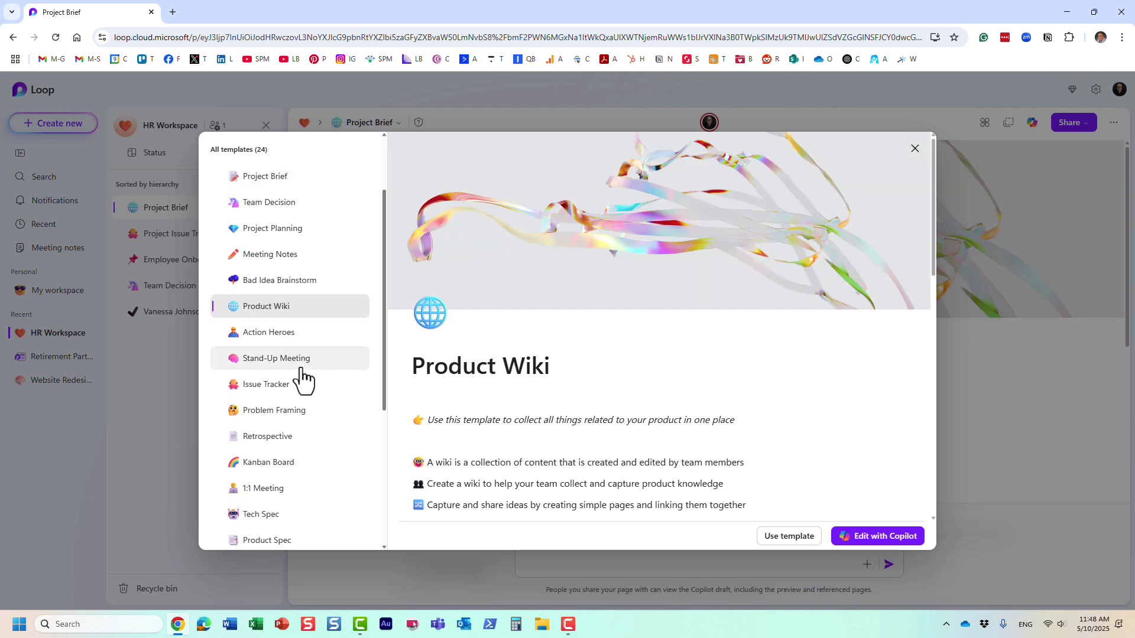
pyautogui.scroll(2, 308, 390)
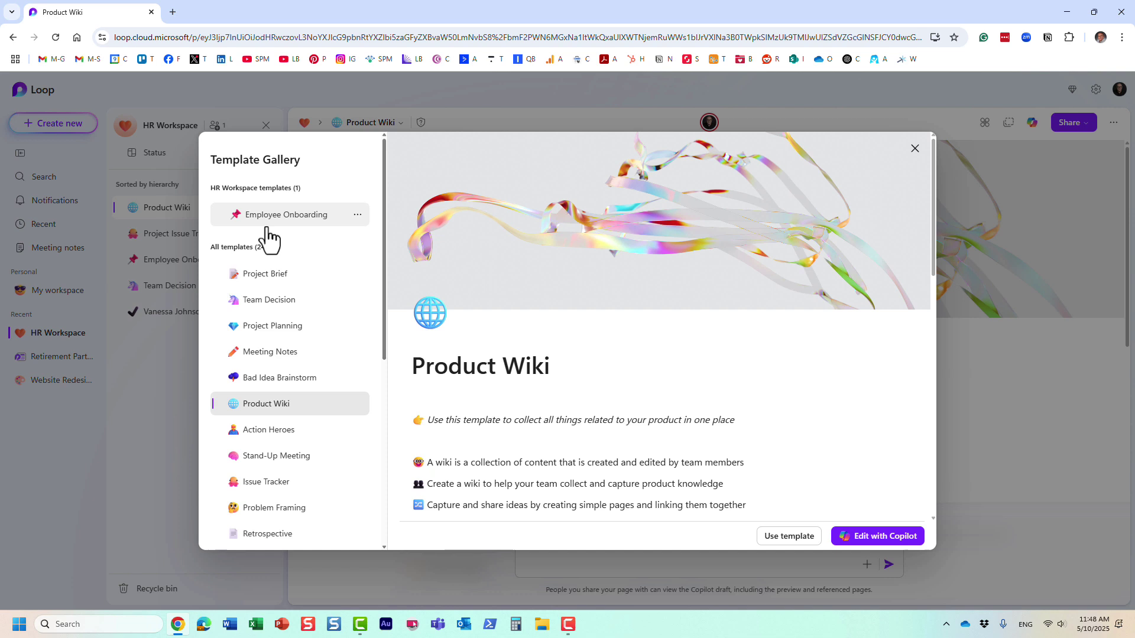
pyautogui.click(296, 217)
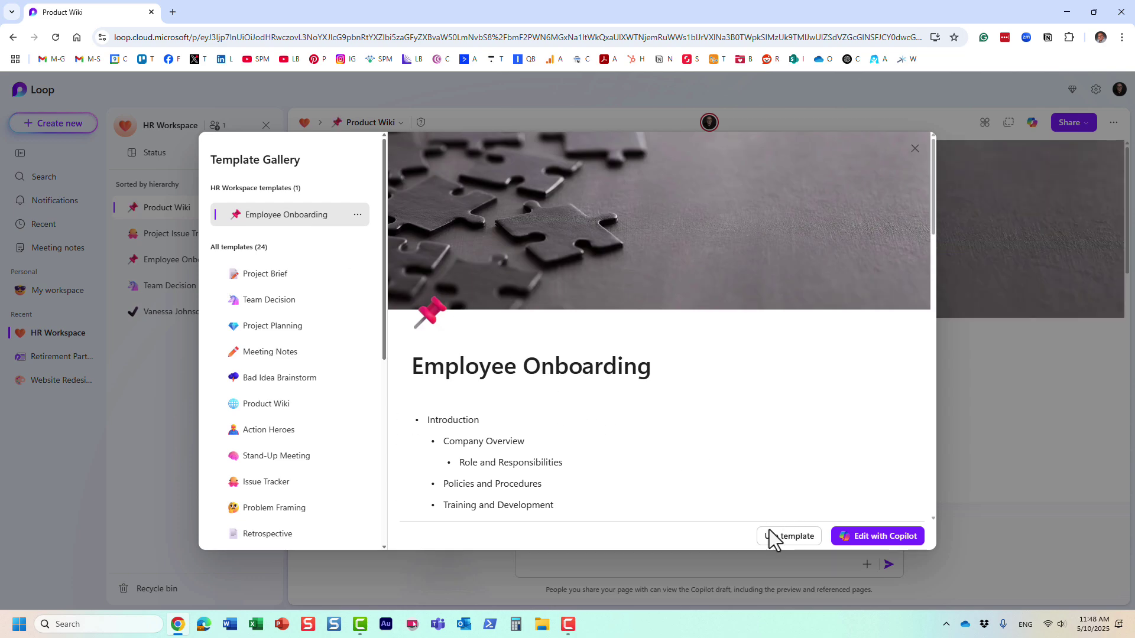
pyautogui.click(769, 531)
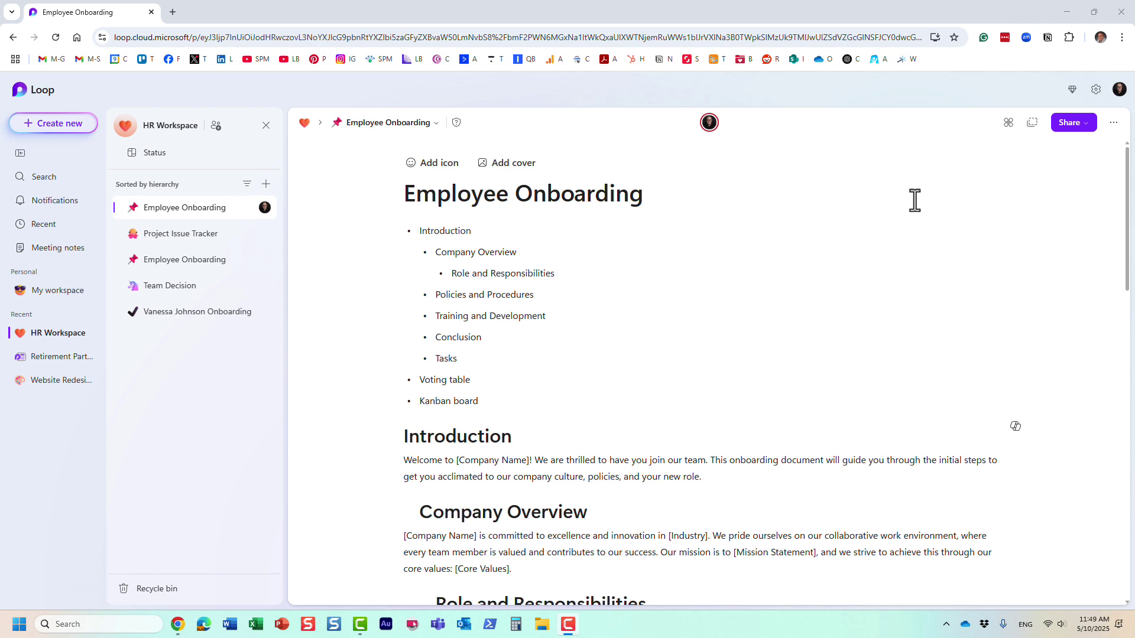
pyautogui.scroll(-3, 788, 367)
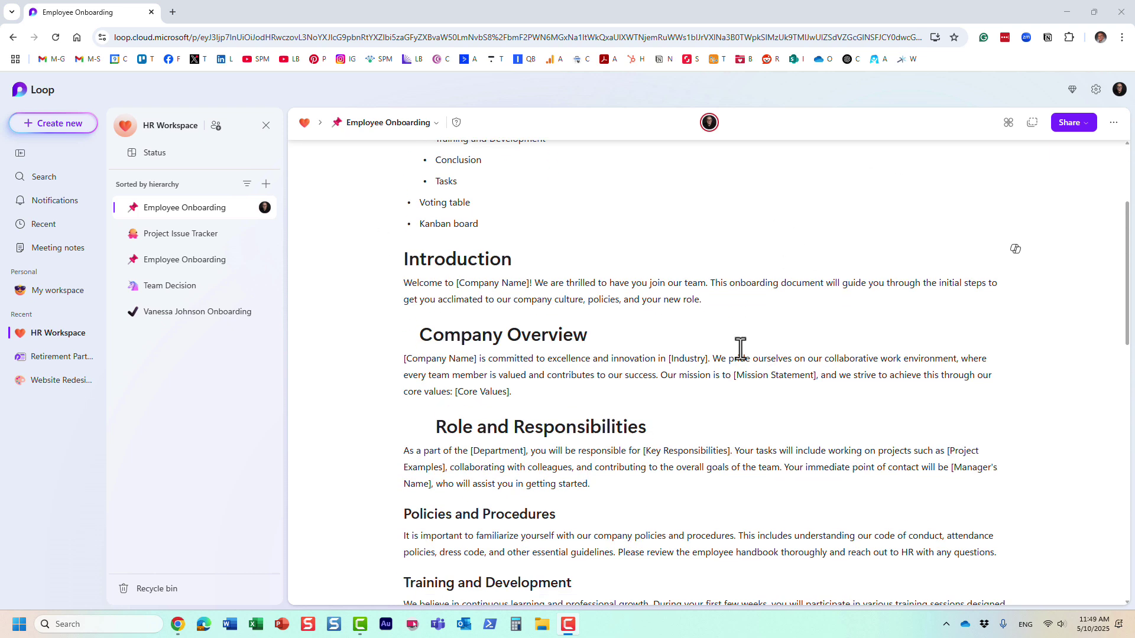
pyautogui.scroll(-4, 741, 349)
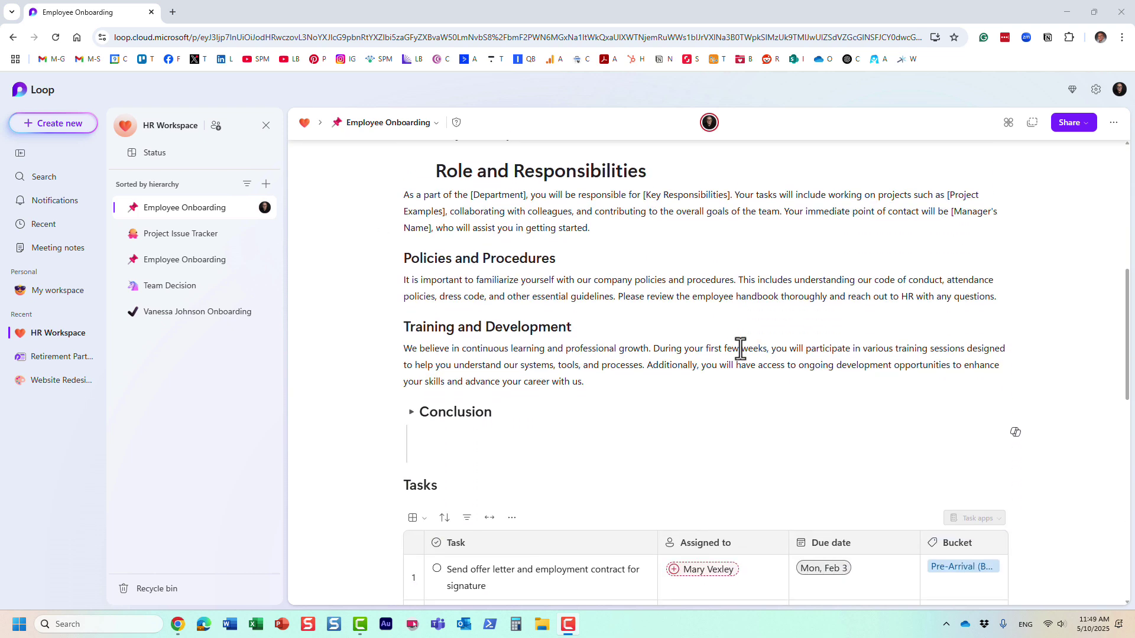
pyautogui.scroll(-2, 741, 348)
pyautogui.scroll(4, 740, 349)
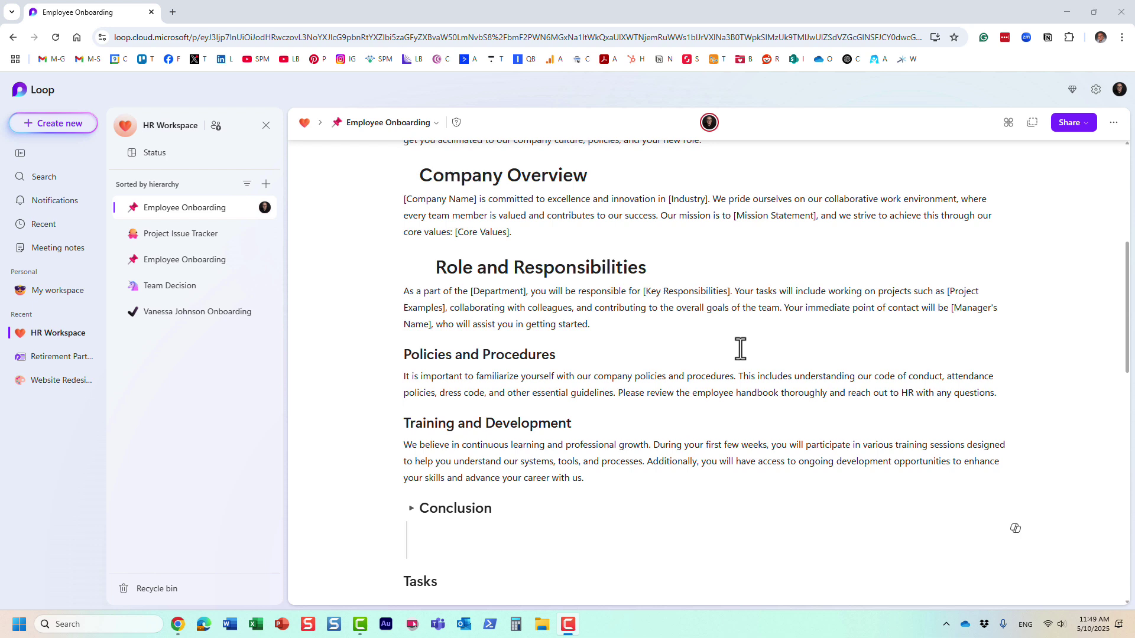
pyautogui.scroll(4, 740, 349)
pyautogui.scroll(2, 444, 306)
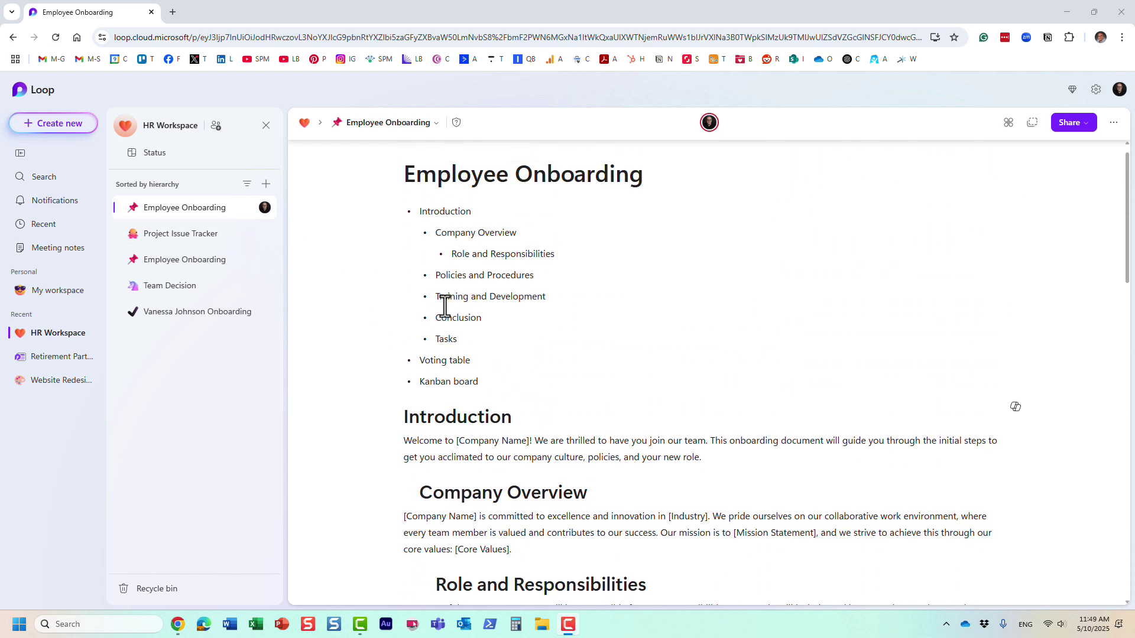
pyautogui.moveTo(526, 210)
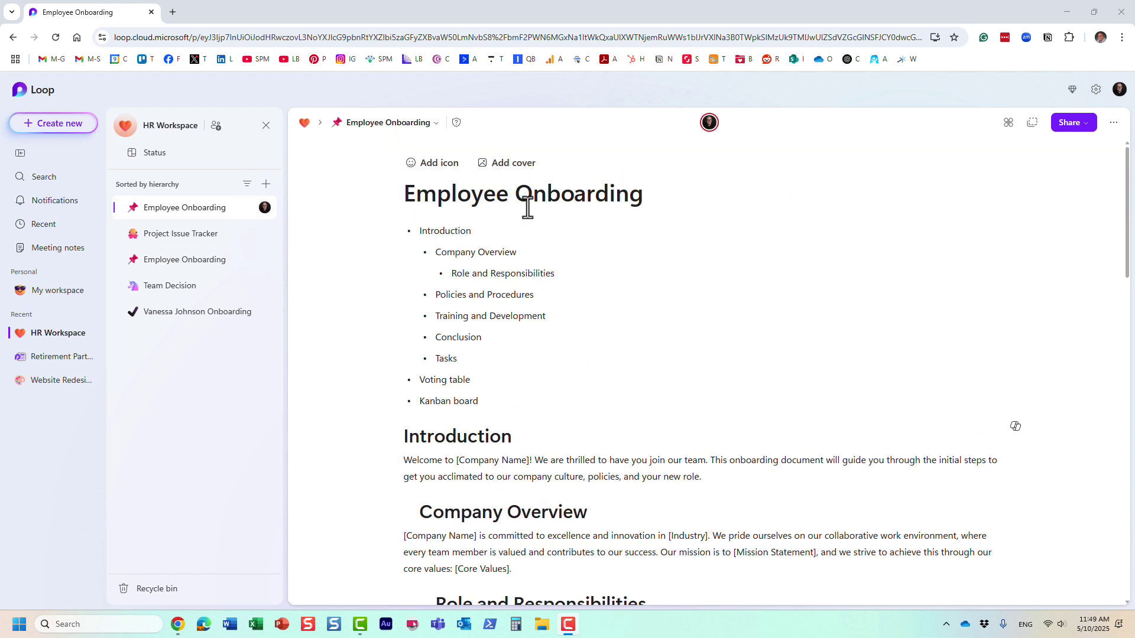
# Step: Replace 'Employee' in the page title with the new hire's first name and review the page
pyautogui.doubleClick(469, 192)
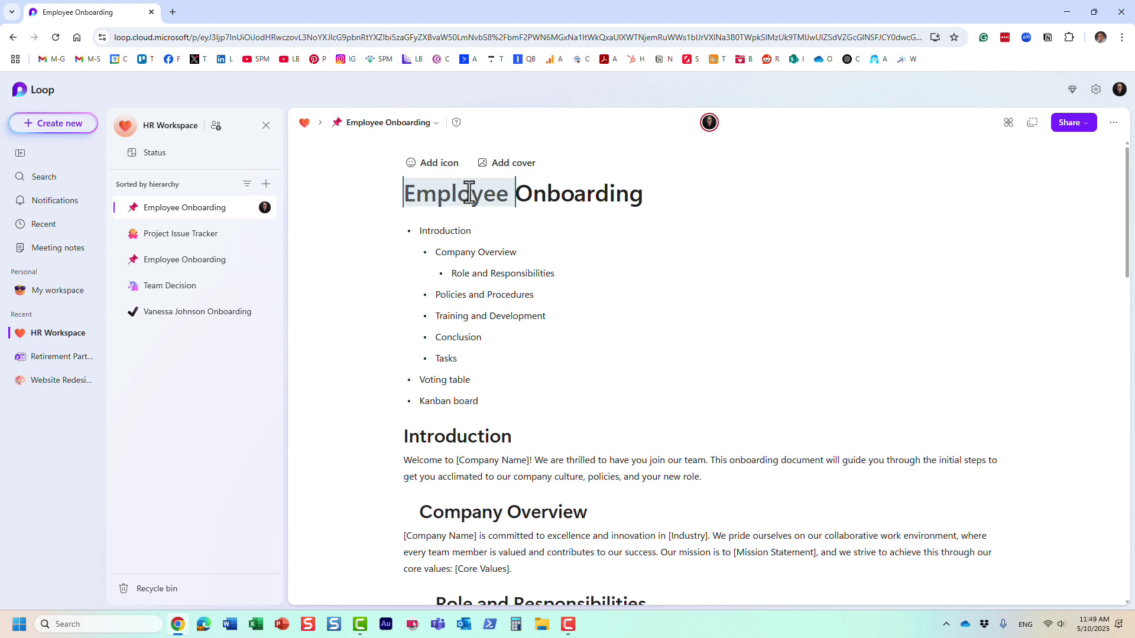
pyautogui.write('John')
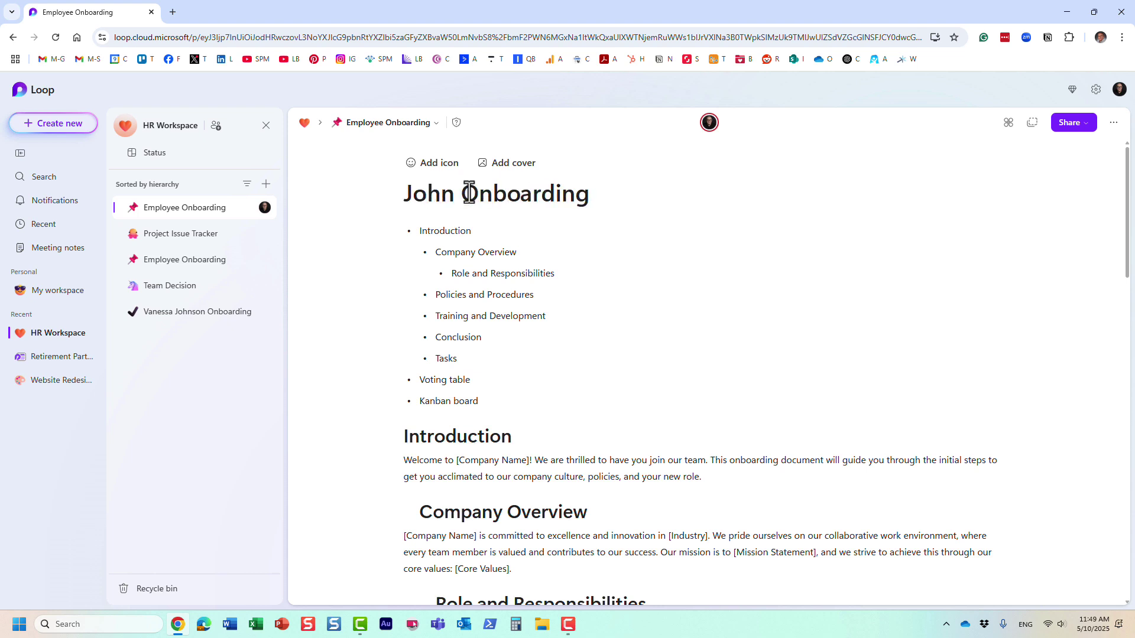
pyautogui.scroll(-6, 578, 397)
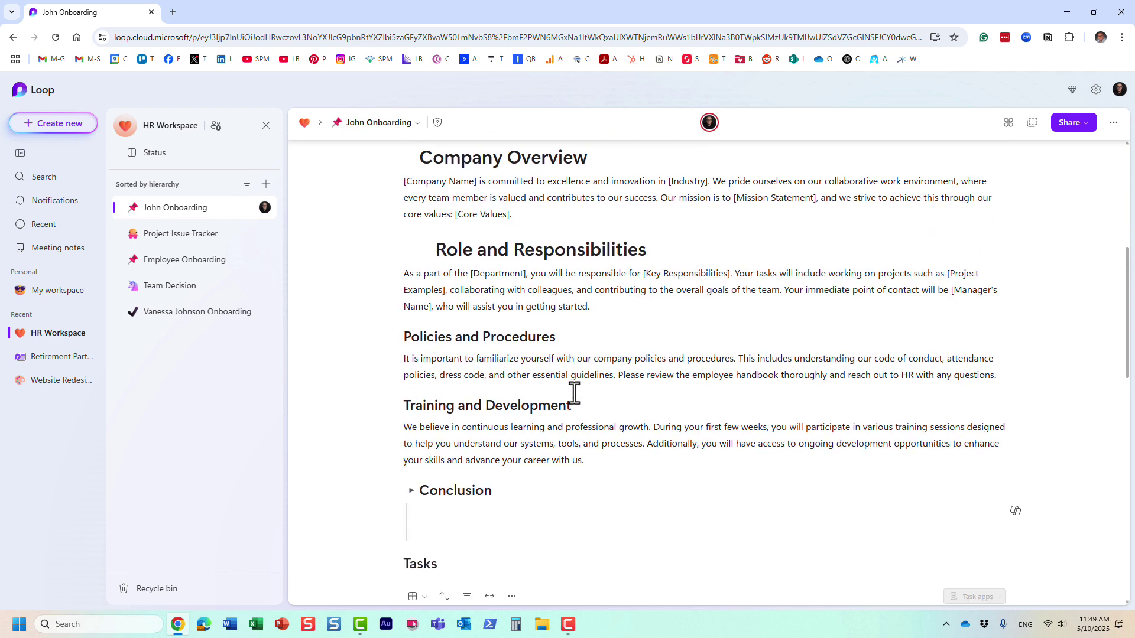
pyautogui.scroll(3, 574, 393)
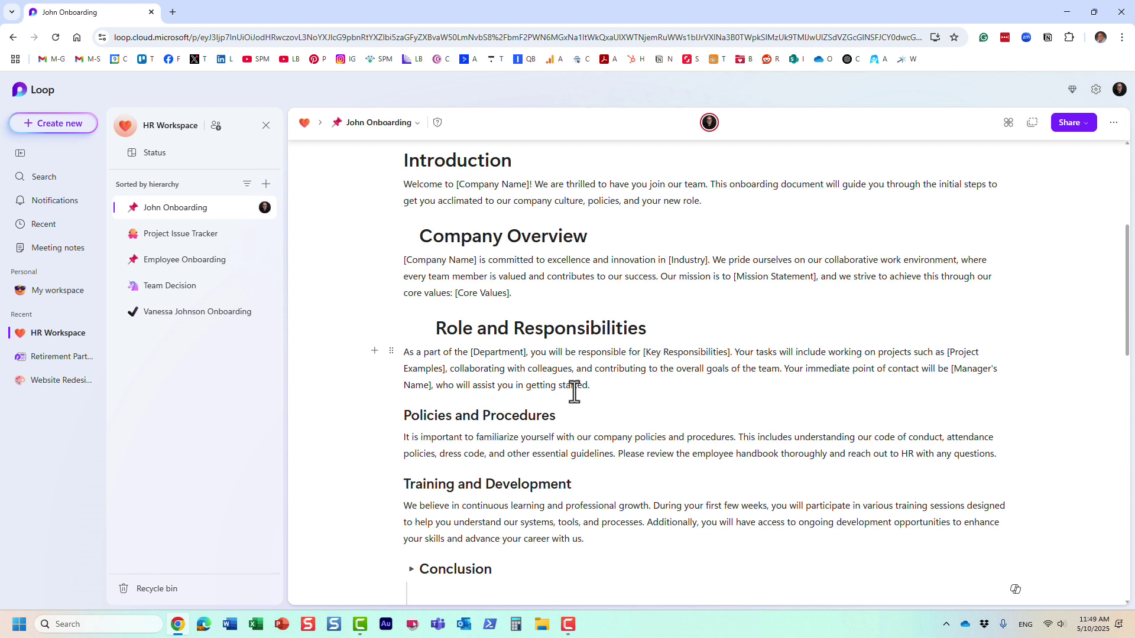
pyautogui.scroll(3, 574, 392)
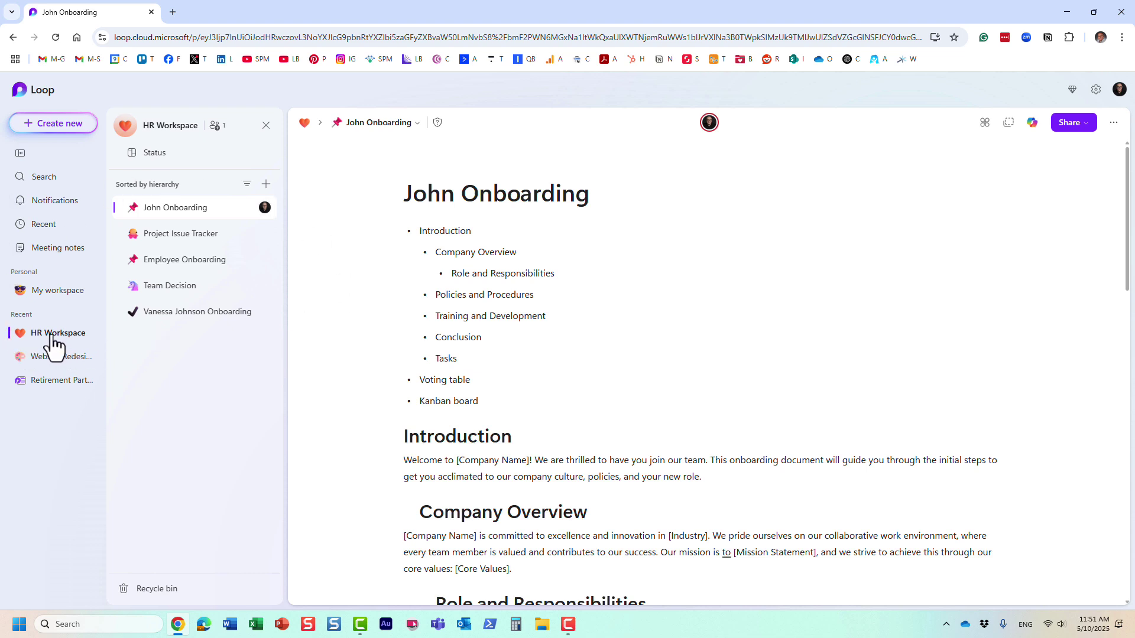
# Step: Create a new page, confirm the Template Gallery lists Employee Onboarding, then close the gallery
pyautogui.click(171, 346)
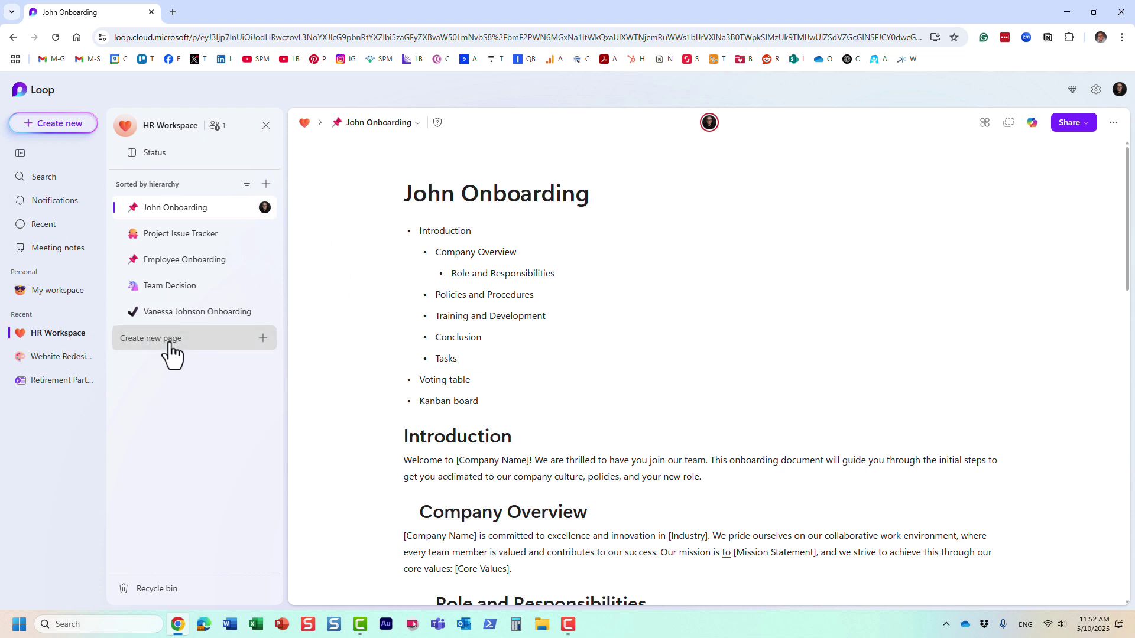
pyautogui.click(767, 480)
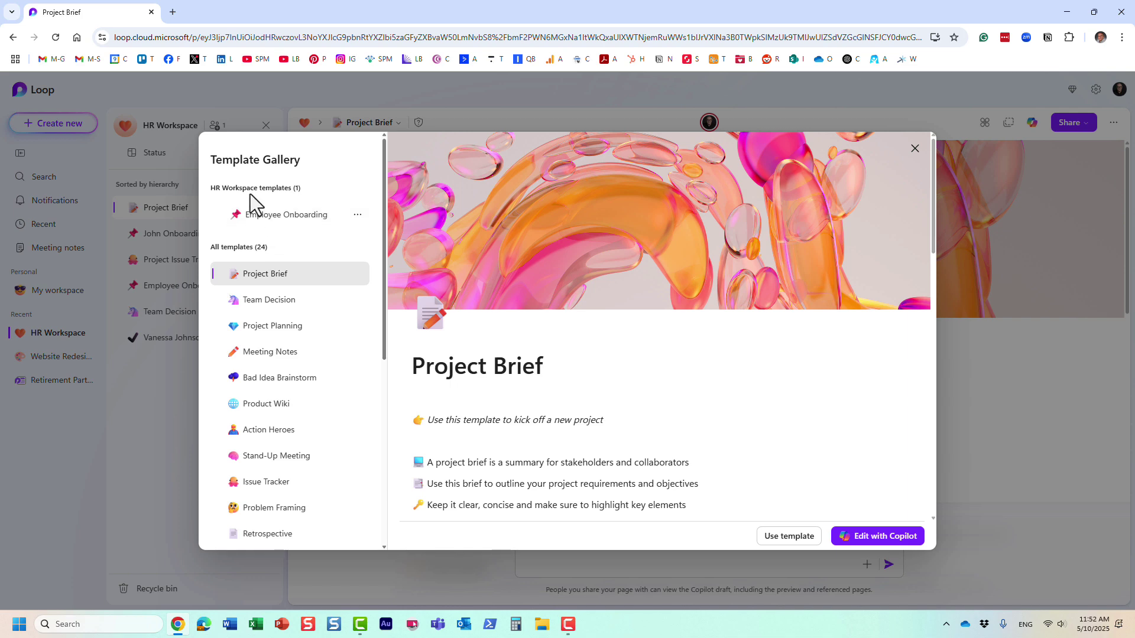
pyautogui.click(915, 148)
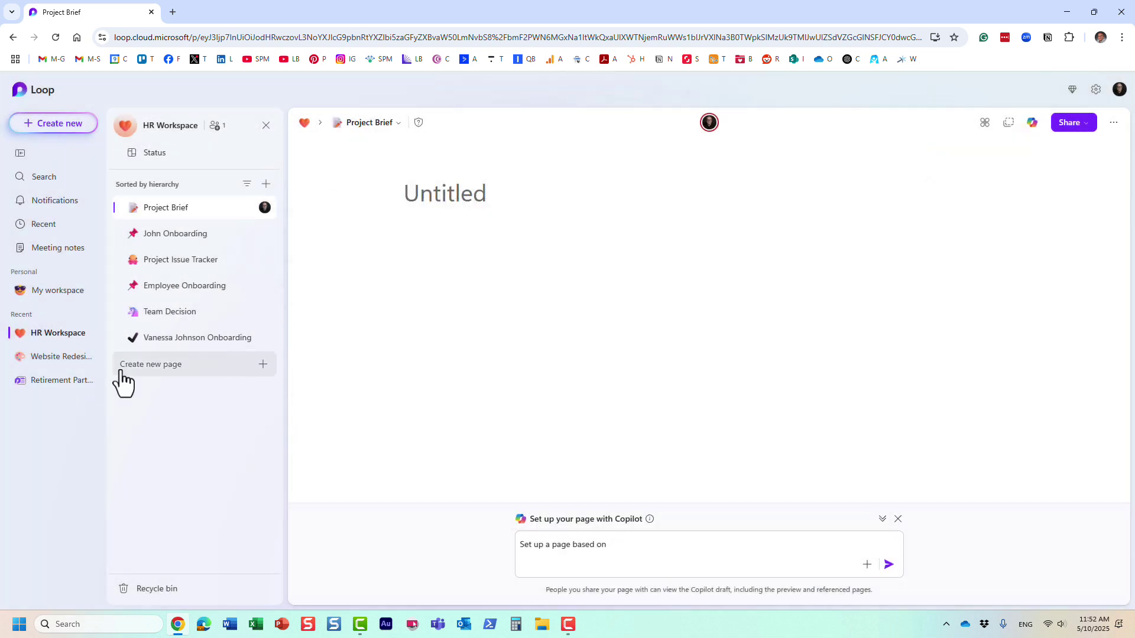
# Step: In Website Redesign, create a new page and delete the two extra Untitled pages
pyautogui.click(62, 357)
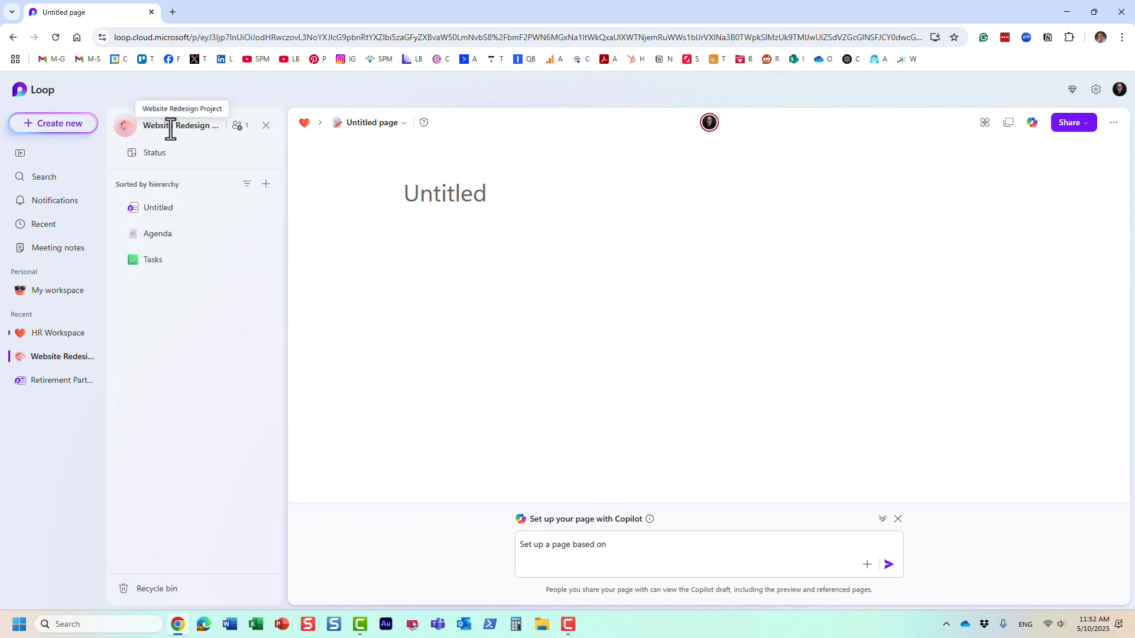
pyautogui.click(172, 288)
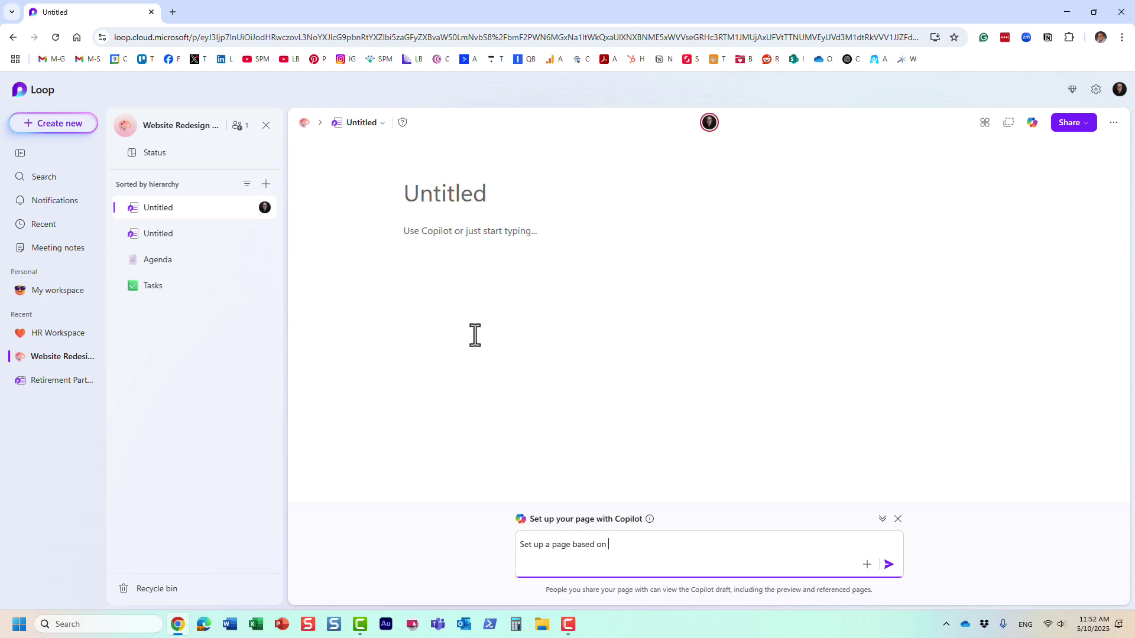
pyautogui.click(249, 207)
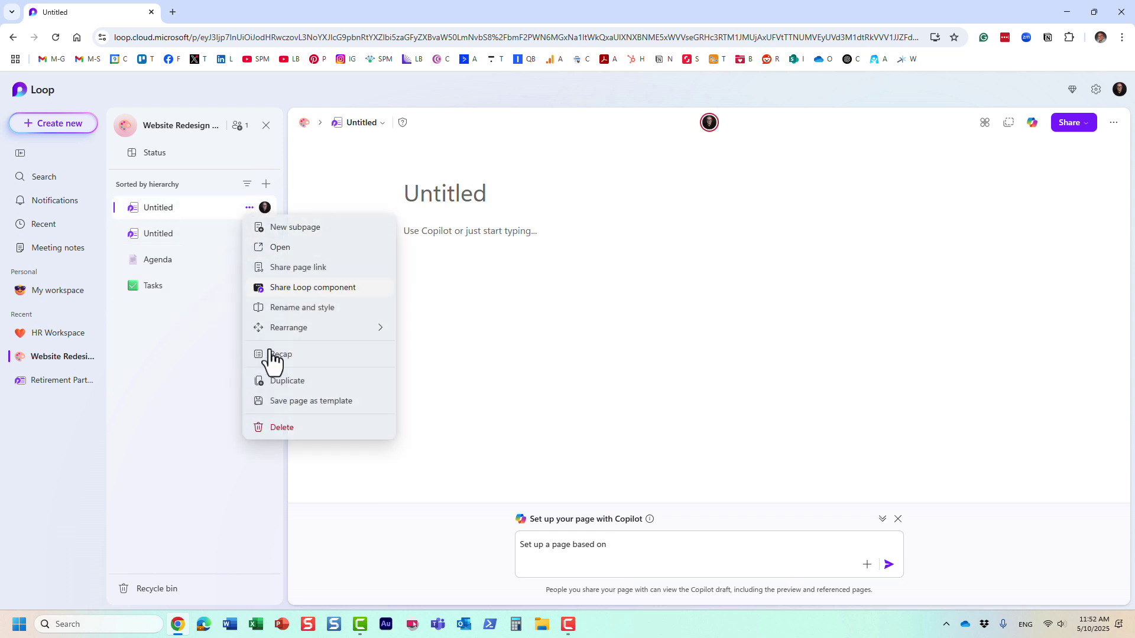
pyautogui.click(283, 430)
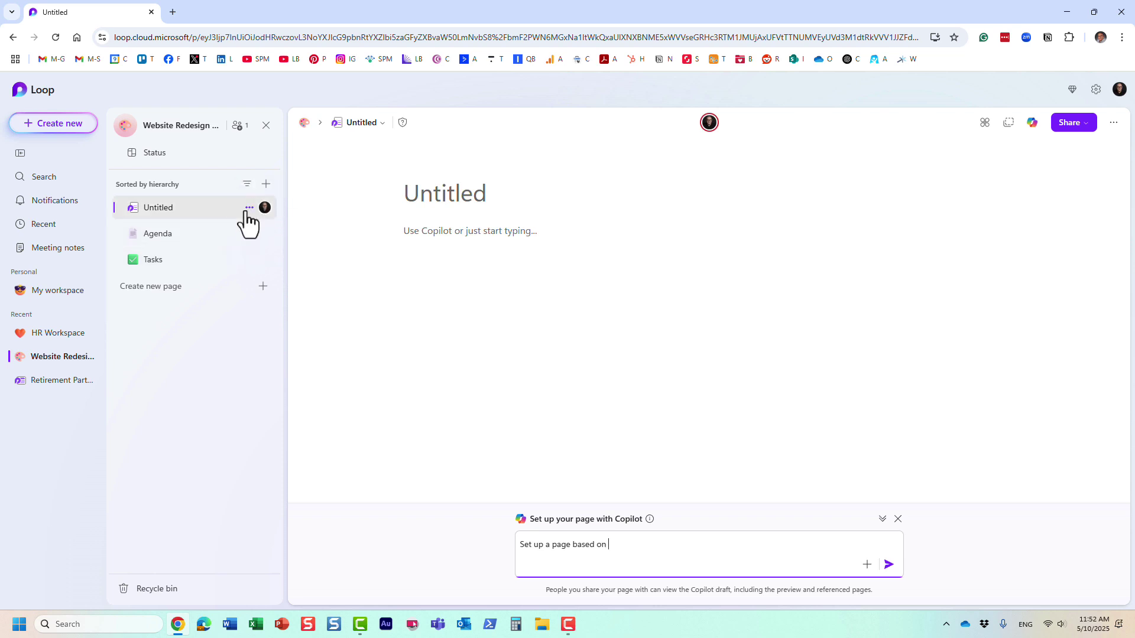
pyautogui.click(248, 208)
pyautogui.click(285, 427)
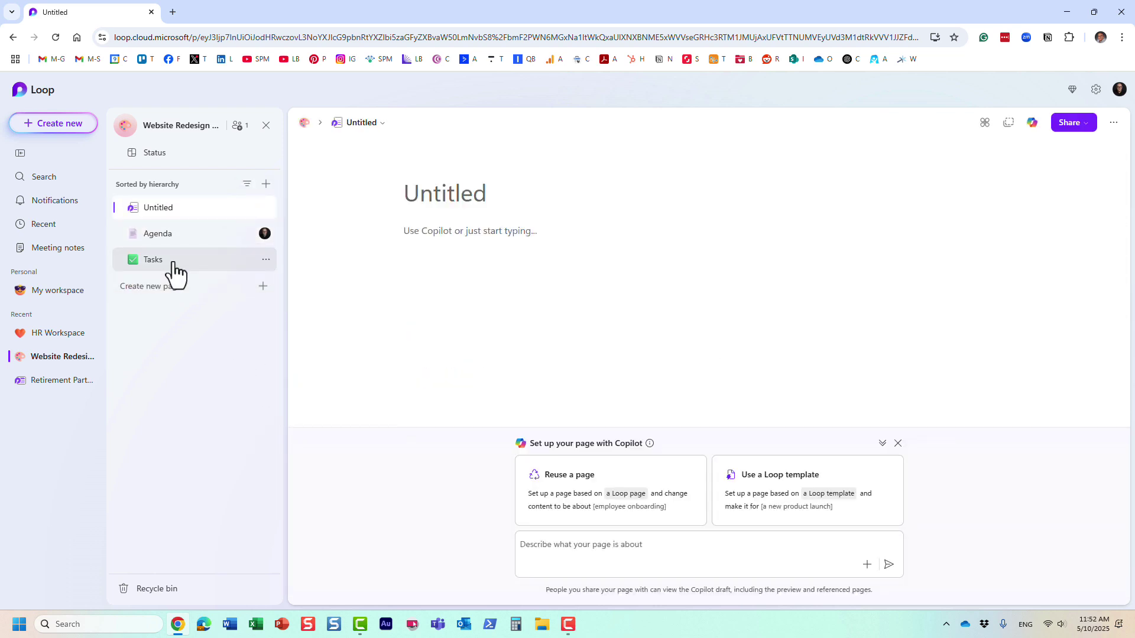
# Step: Browse this workspace's Template Gallery, confirming Employee Onboarding is absent, then close it
pyautogui.click(768, 504)
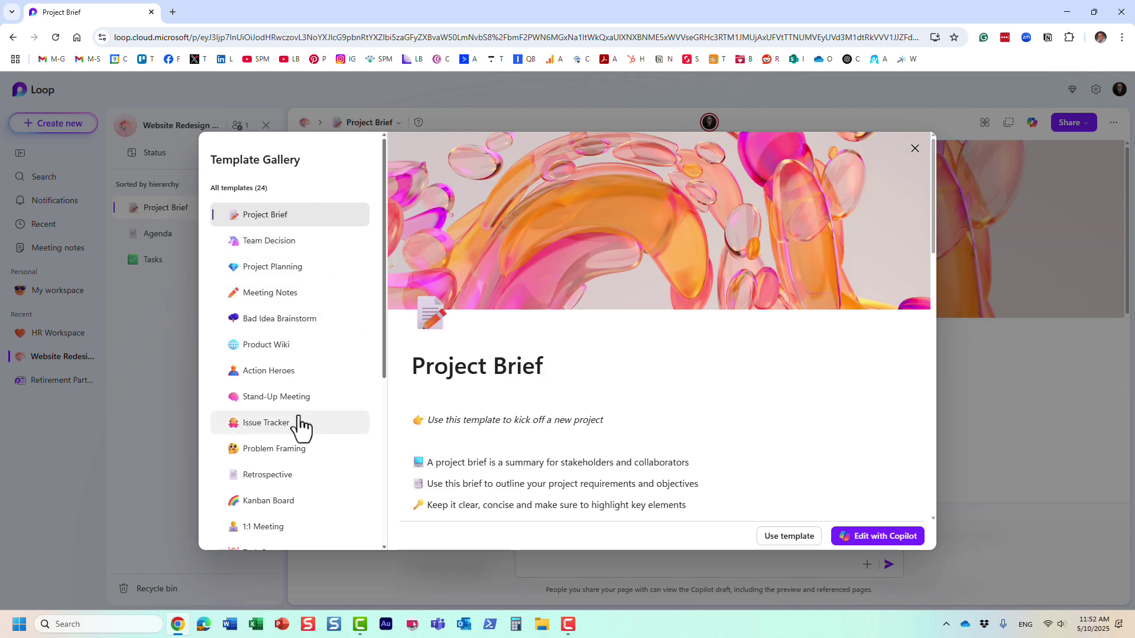
pyautogui.scroll(-3, 299, 423)
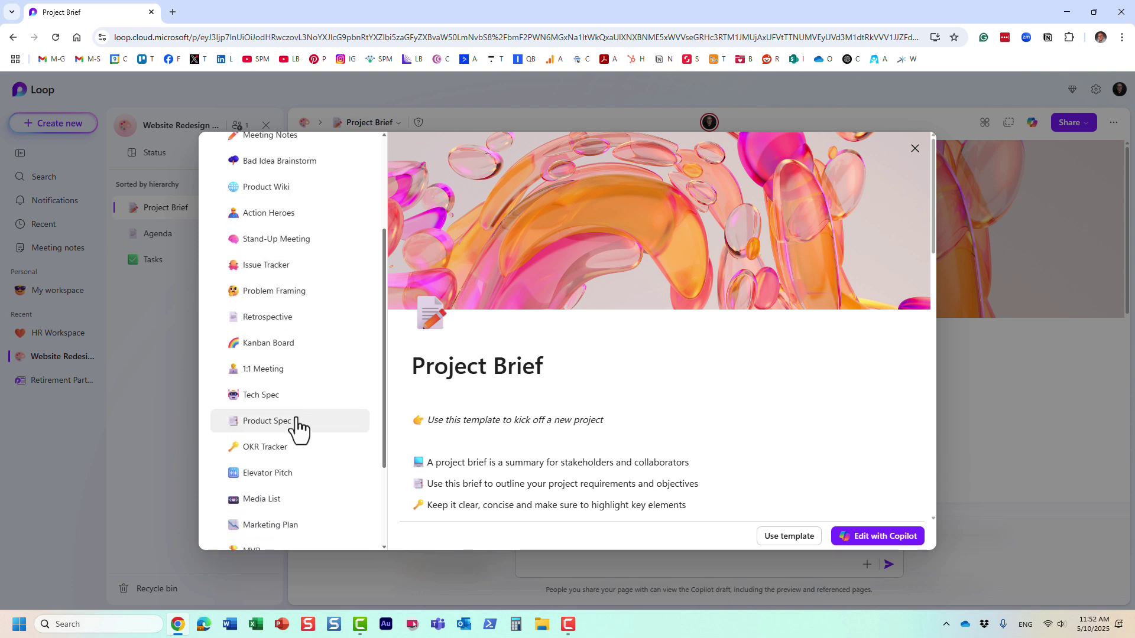
pyautogui.scroll(3, 299, 437)
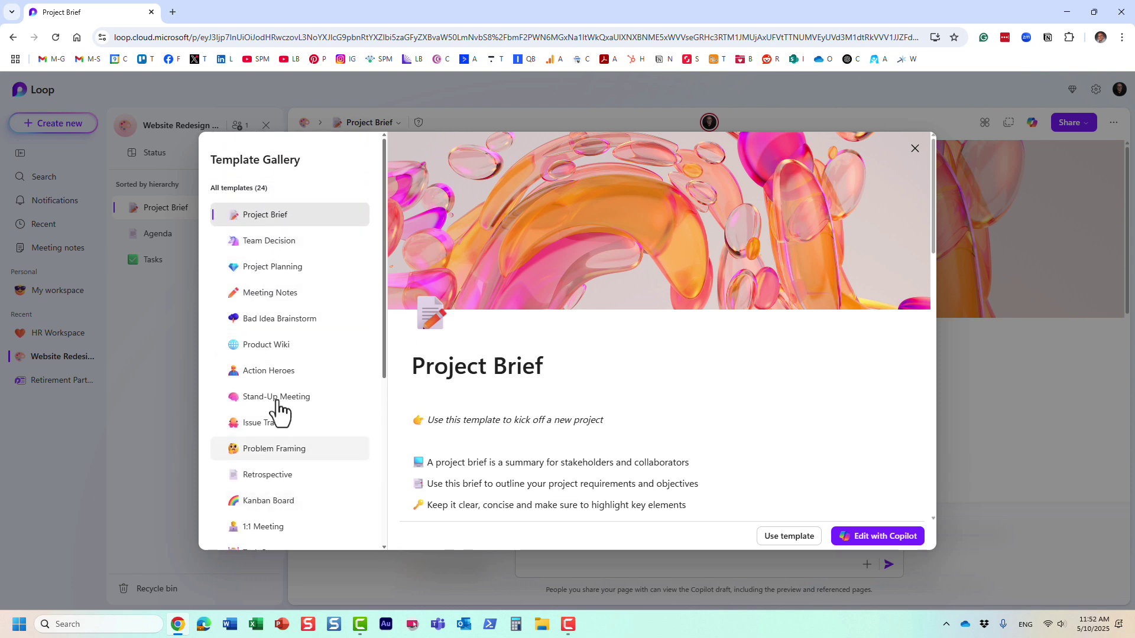
pyautogui.click(915, 150)
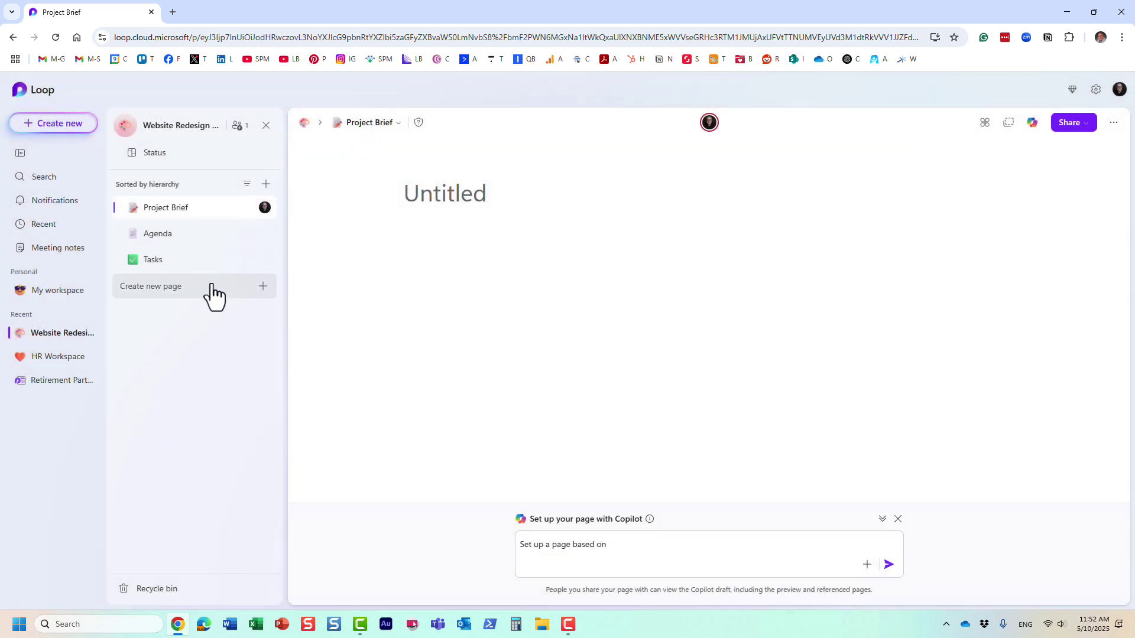
# Step: Return to HR Workspace and delete both leftover Untitled pages
pyautogui.click(55, 357)
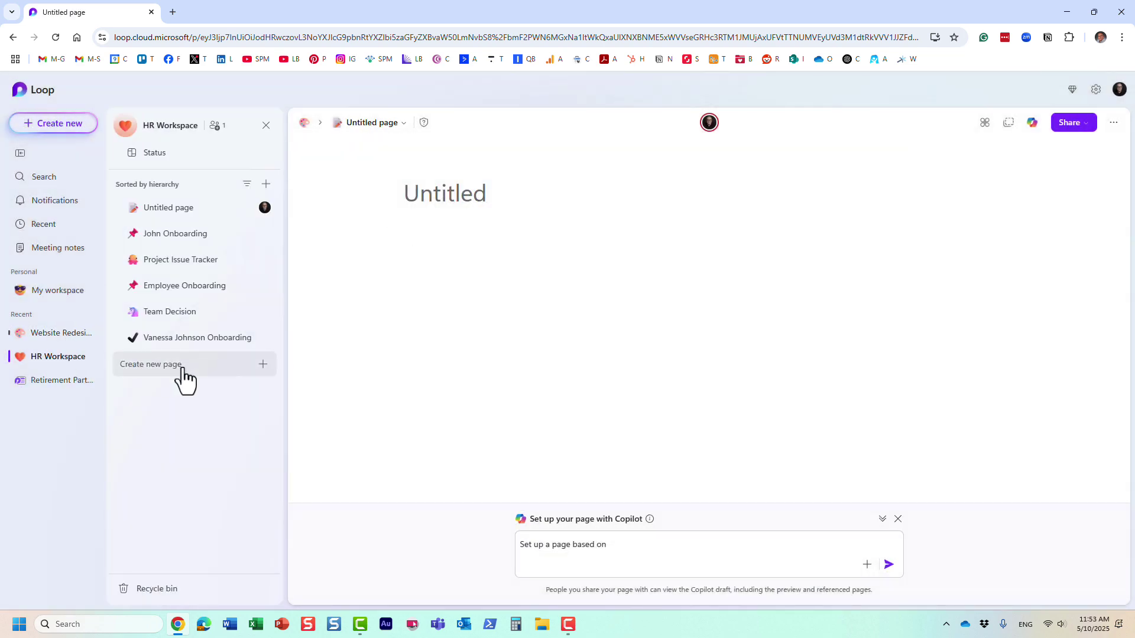
pyautogui.click(170, 376)
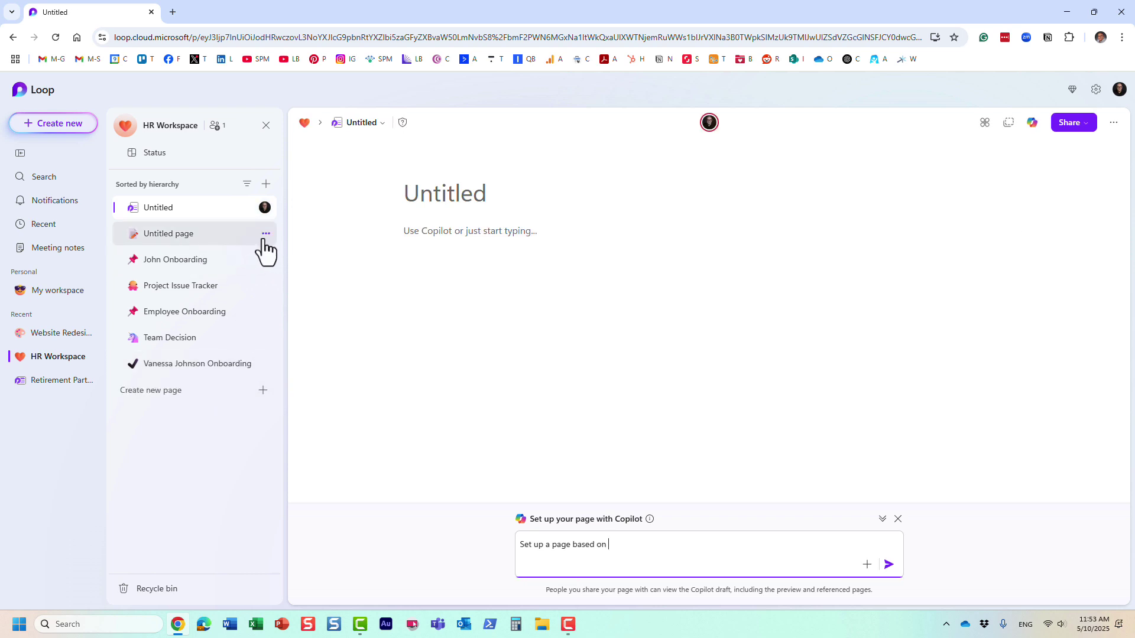
pyautogui.click(266, 234)
pyautogui.click(307, 452)
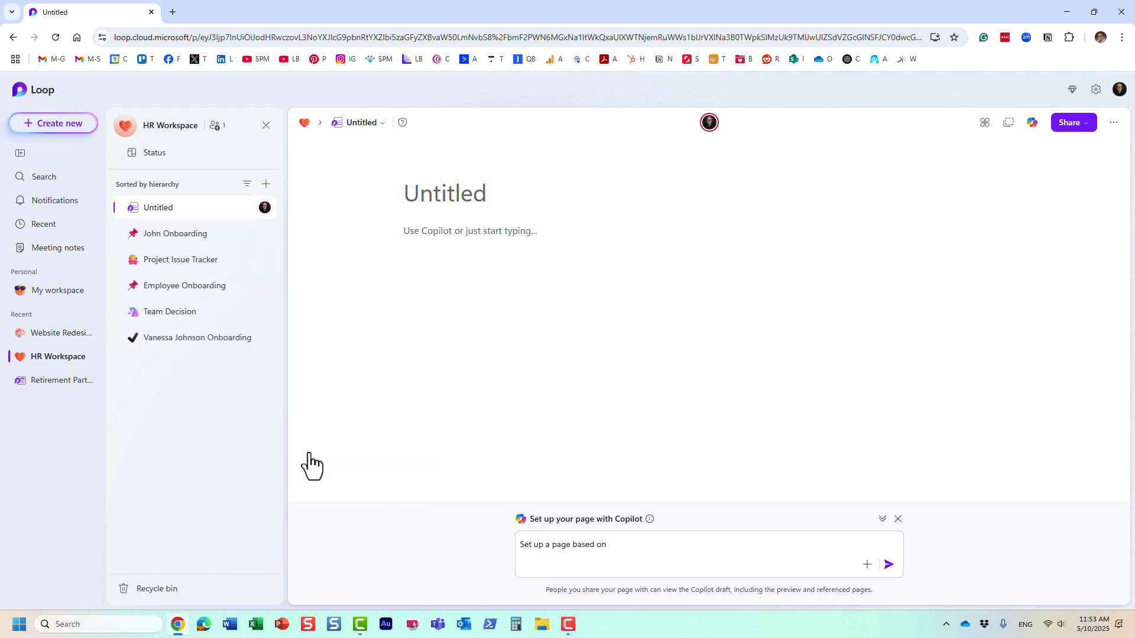
pyautogui.click(247, 210)
pyautogui.click(276, 430)
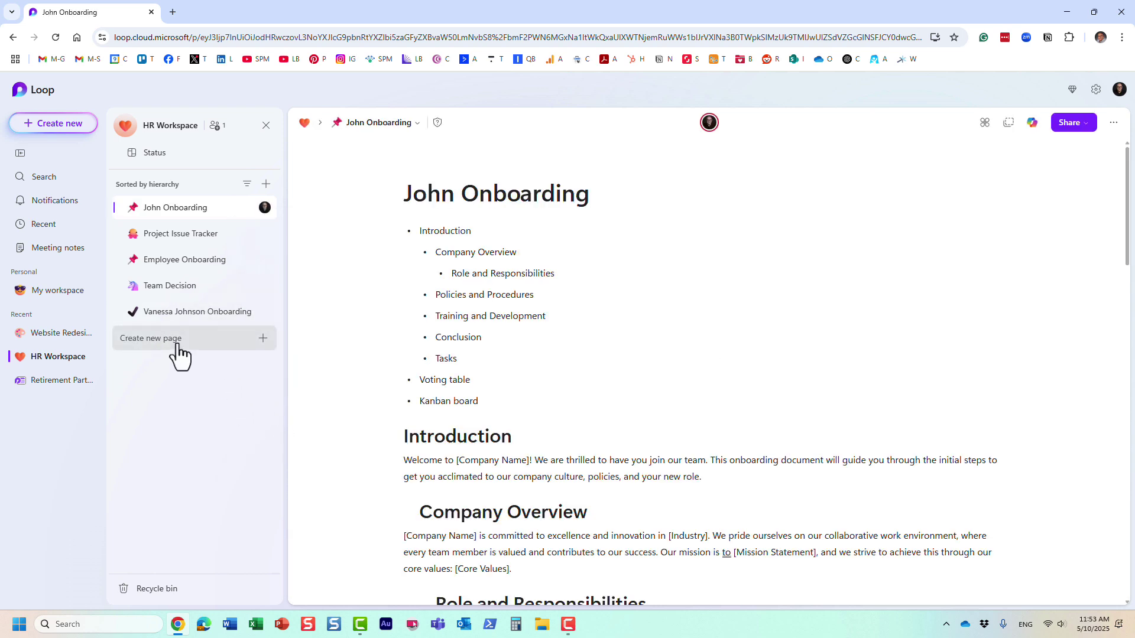
# Step: From a new page's Template Gallery, delete the Employee Onboarding template and close the gallery
pyautogui.click(176, 344)
pyautogui.click(757, 502)
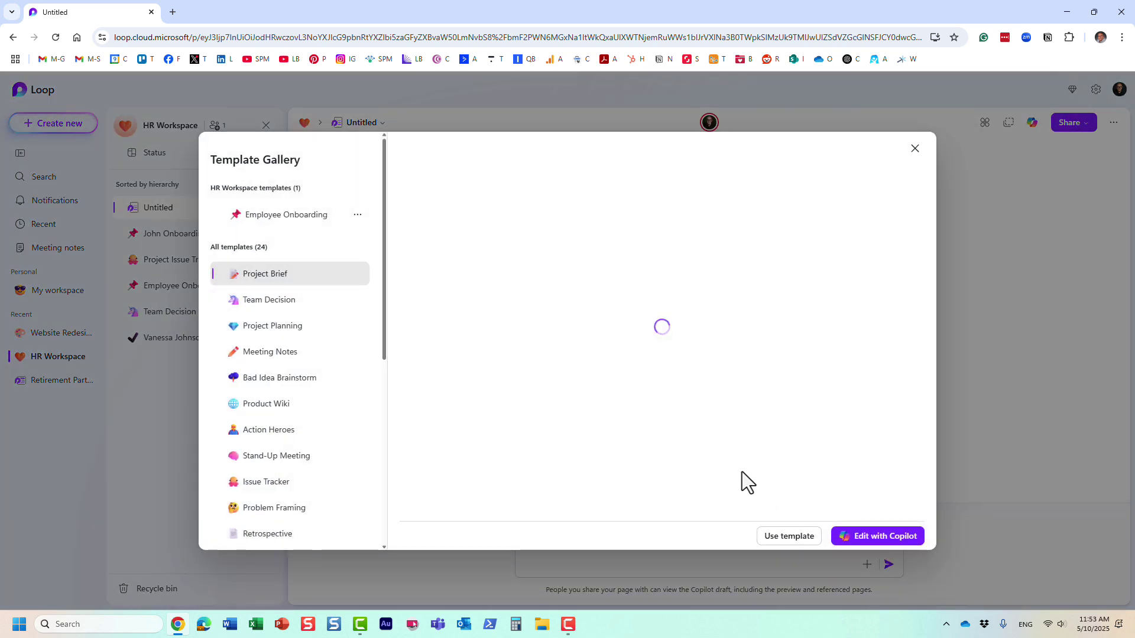
pyautogui.click(357, 216)
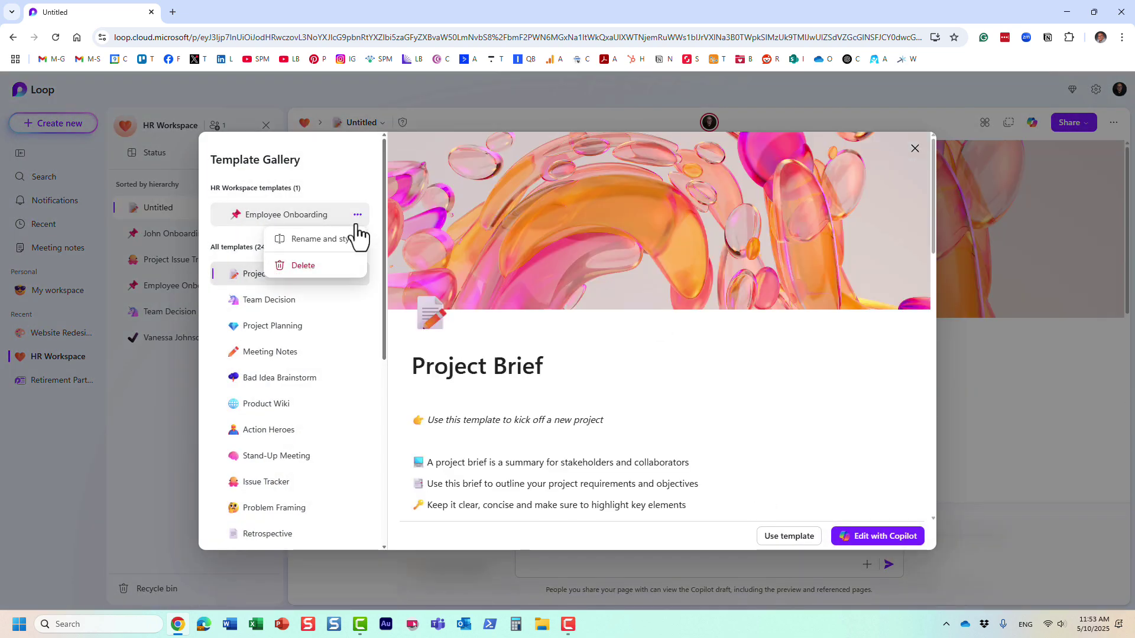
pyautogui.click(303, 266)
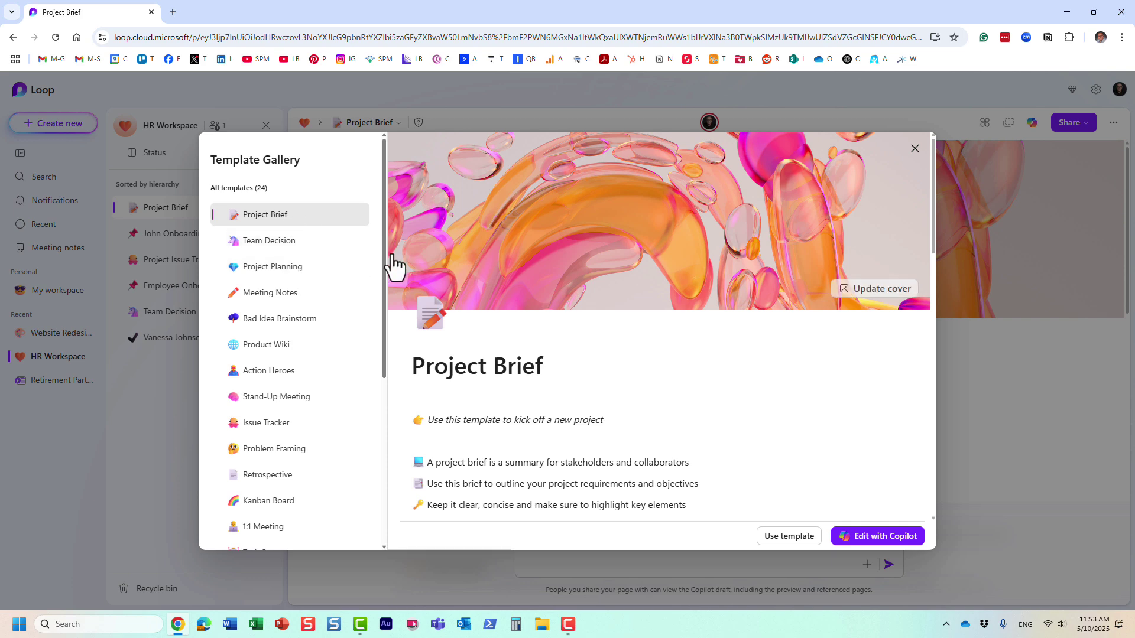
pyautogui.click(913, 150)
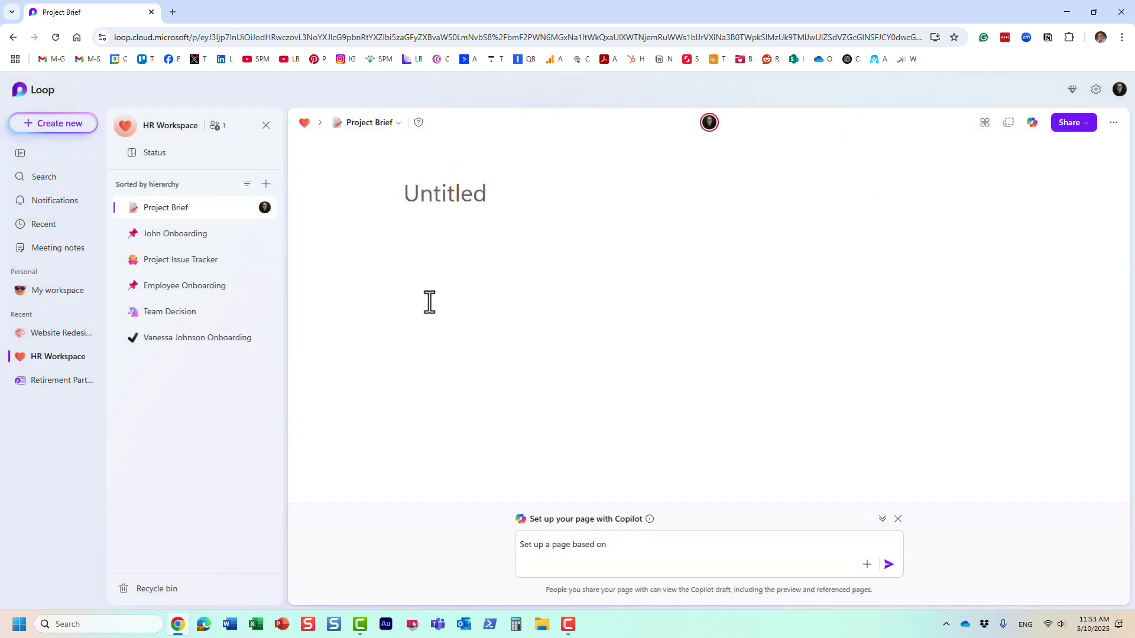